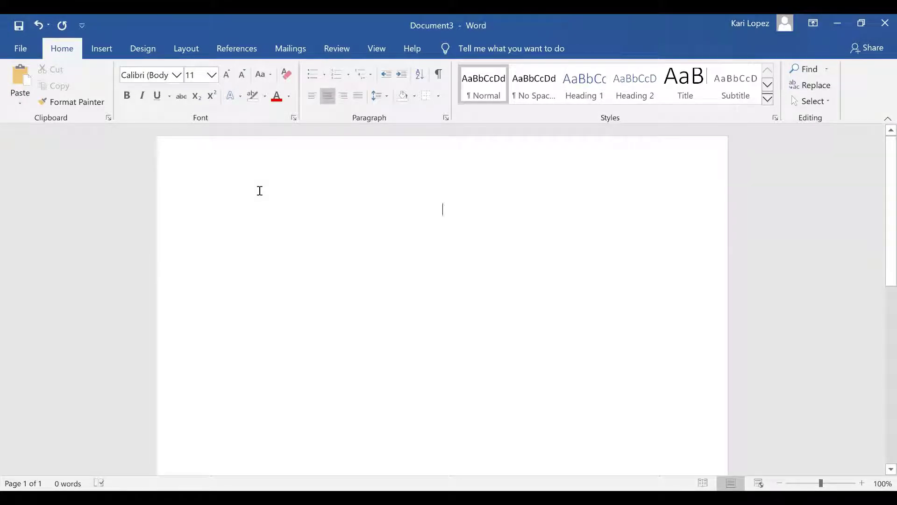
Enter the centred heading "I Blood Group System" with "I and i" on the line below it.
text(I and i)
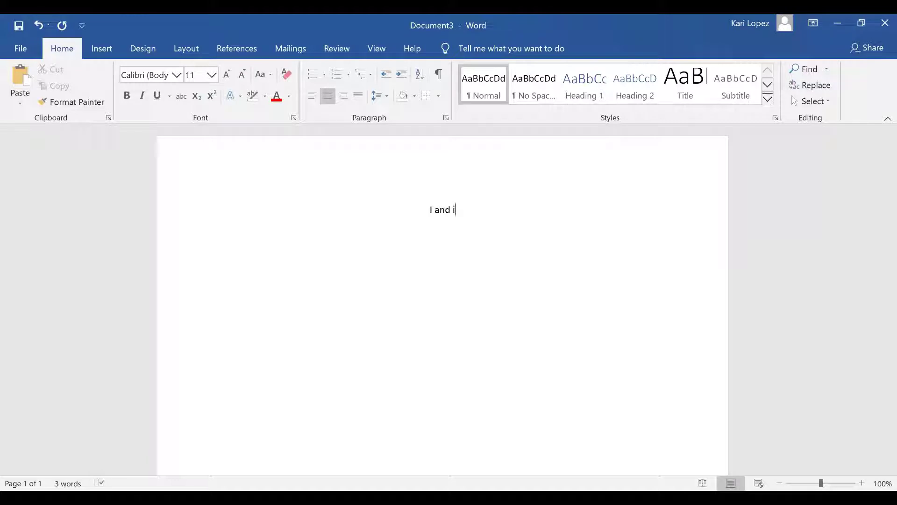
key(BackSpace)
key(BackSpace)
key(BackSpace)
key(BackSpace)
key(BackSpace)
key(BackSpace)
key(BackSpace)
text(Blood Group System)
key(Return)
text(I and i)
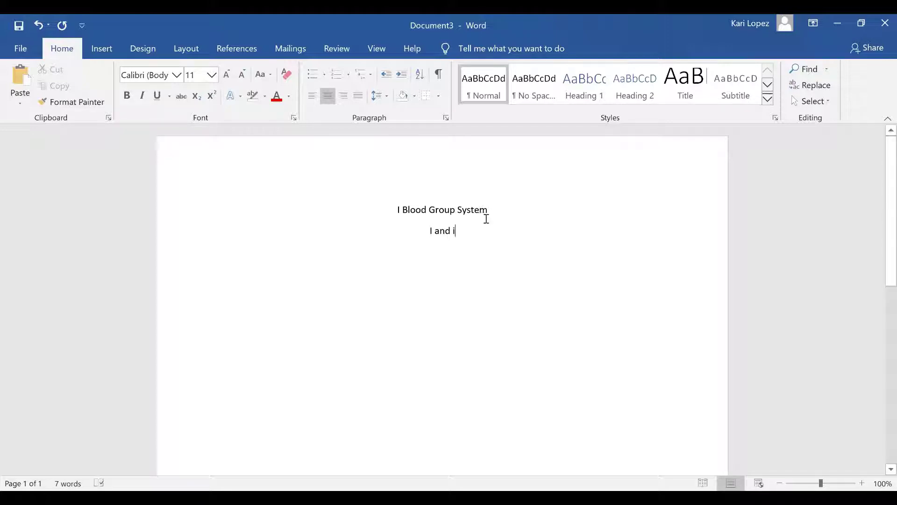
key(Return)
key(Return)
Make both heading lines bold and underlined.
drag(394, 204, 467, 238)
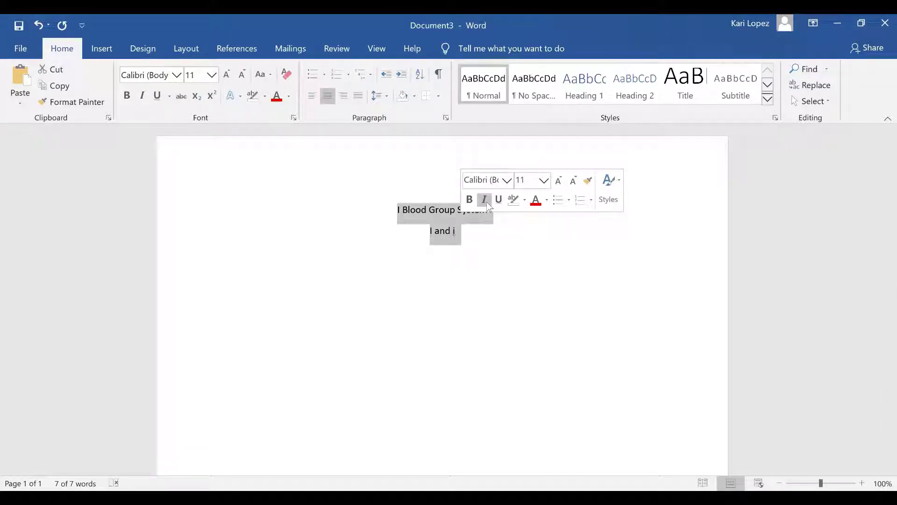
click(469, 201)
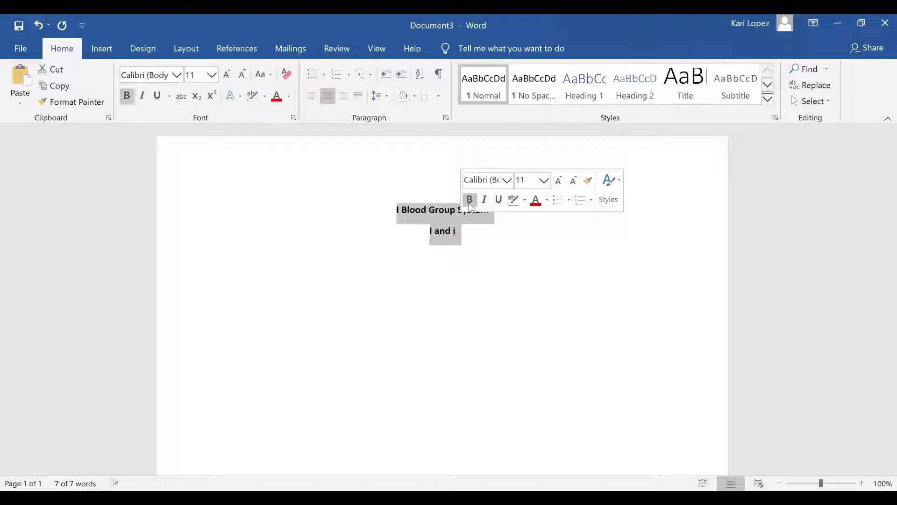
click(498, 200)
Start a left-aligned line below the headings with underline and bold turned off.
click(489, 241)
key(Return)
click(156, 97)
click(127, 96)
click(311, 103)
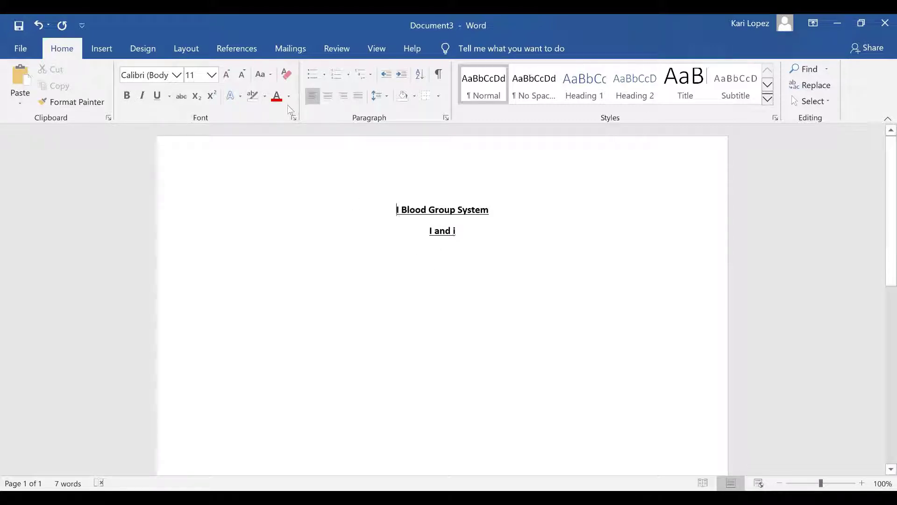
Set the line spacing of the whole document to Single.
key(ctrl+a)
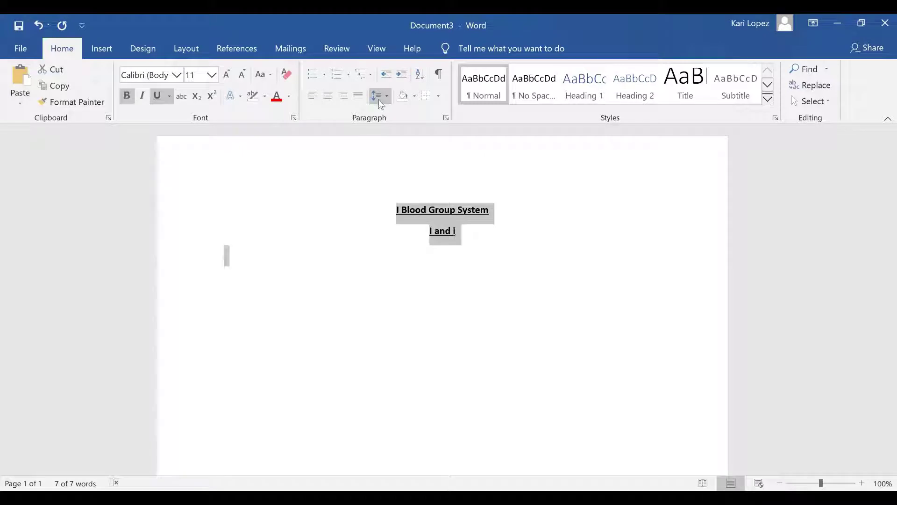
click(380, 100)
click(446, 213)
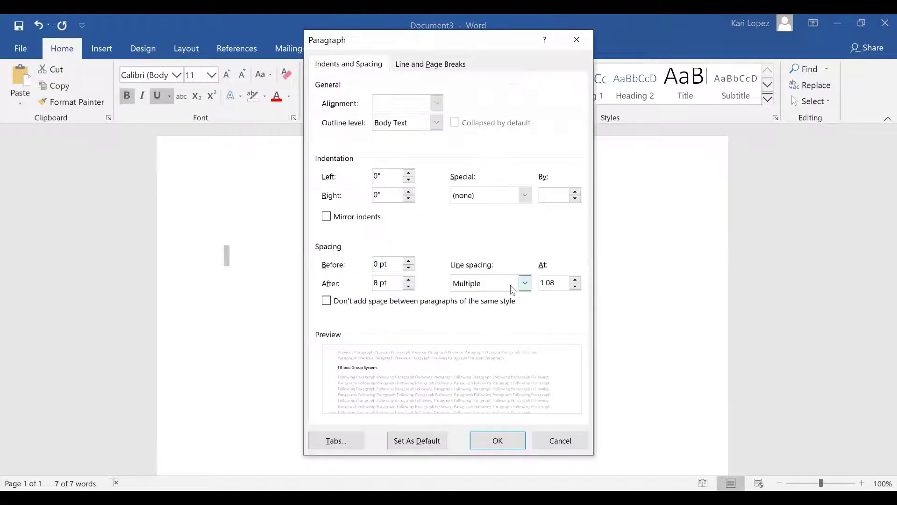
click(512, 285)
click(494, 298)
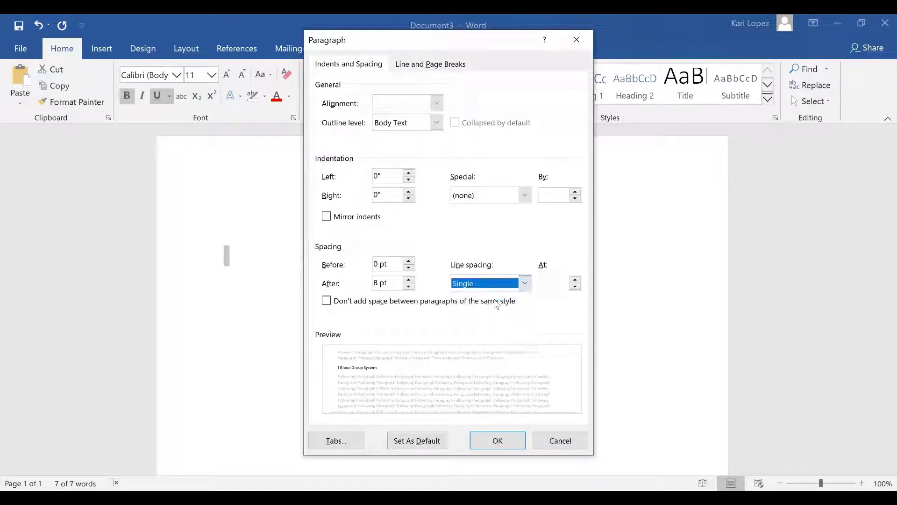
click(498, 441)
click(283, 264)
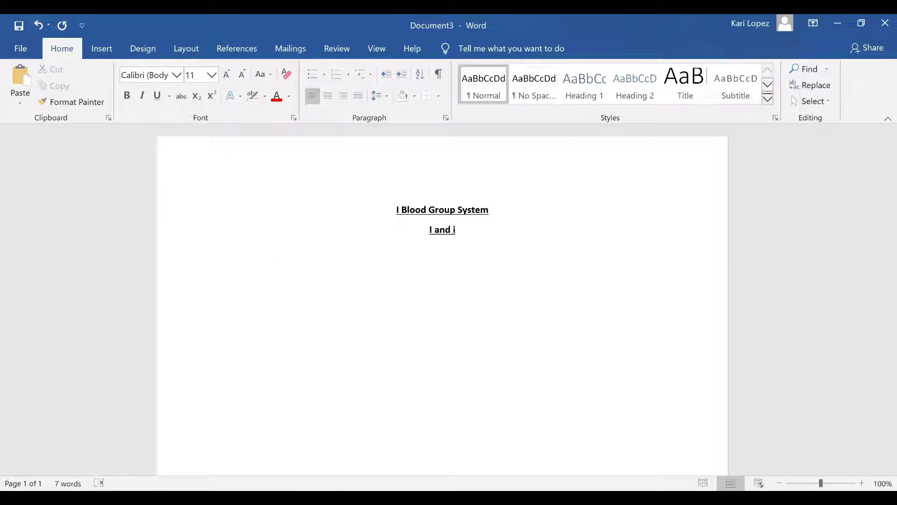
text(Not)
key(BackSpace)
key(BackSpace)
key(BackSpace)
key(BackSpace)
key(BackSpace)
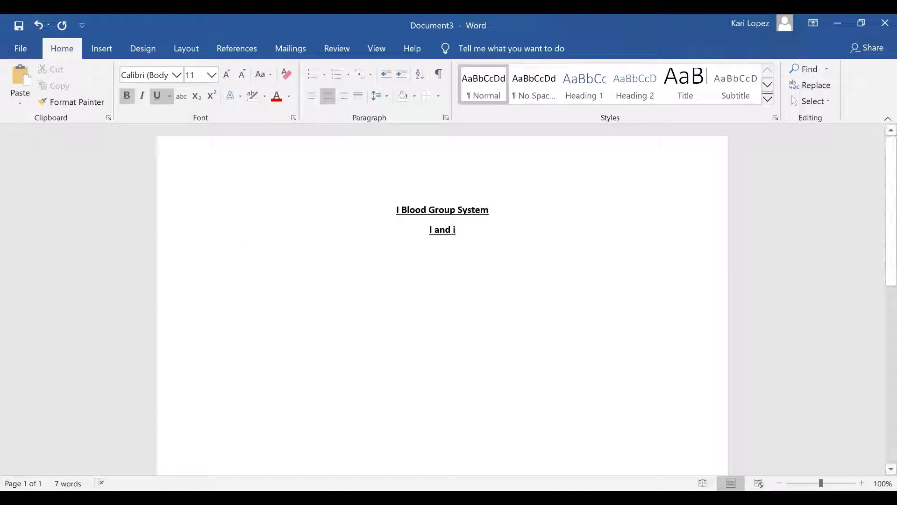
Add a bullet reading "Not alleles" below the headings, without bold or underline.
key(Return)
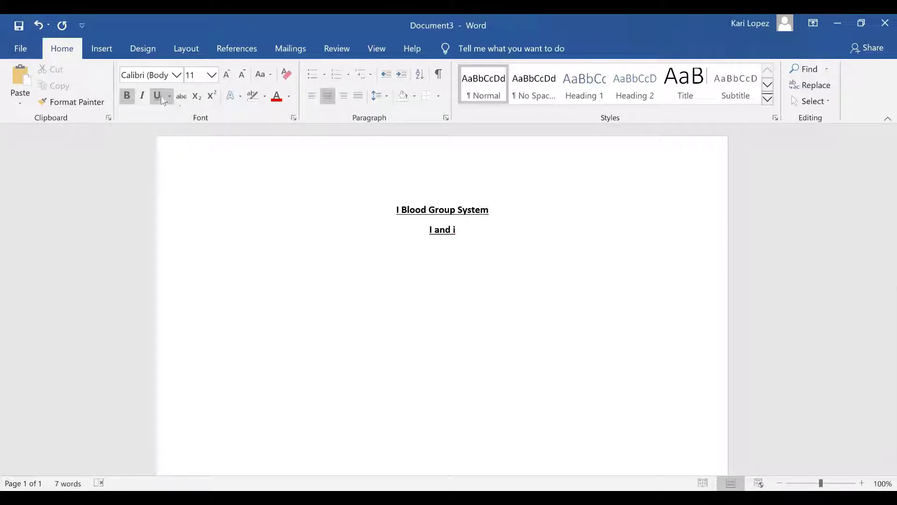
click(157, 96)
click(127, 95)
click(313, 74)
text(Not alleles)
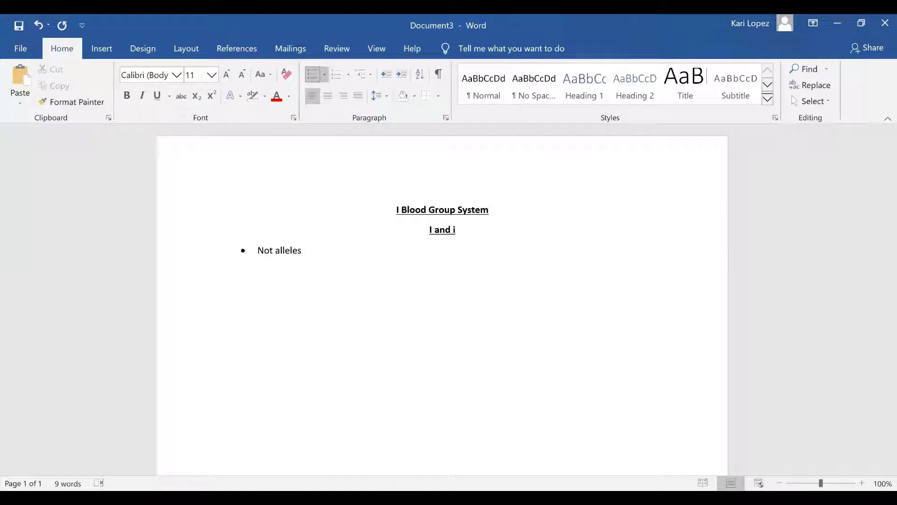
Add the sub-bullet "i converts into I with maturity" under "Not alleles", keeping its first letter lowercase.
key(Tab)
text(I co)
key(BackSpace)
key(BackSpace)
key(BackSpace)
key(BackSpace)
text(I)
click(38, 26)
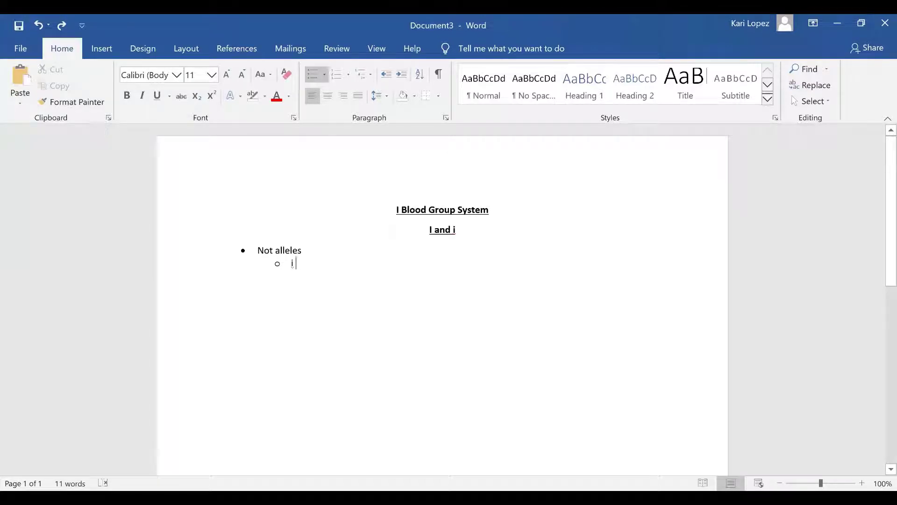
text(converts)
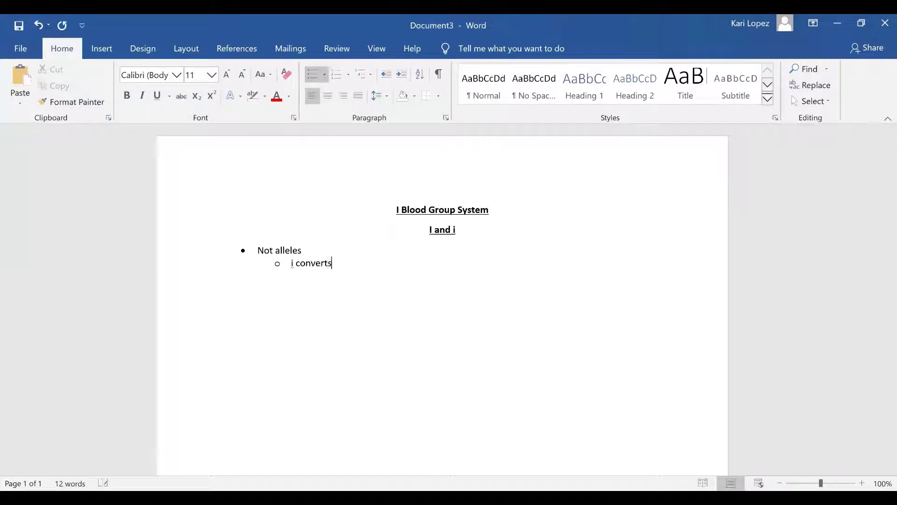
text( into I with maturityy)
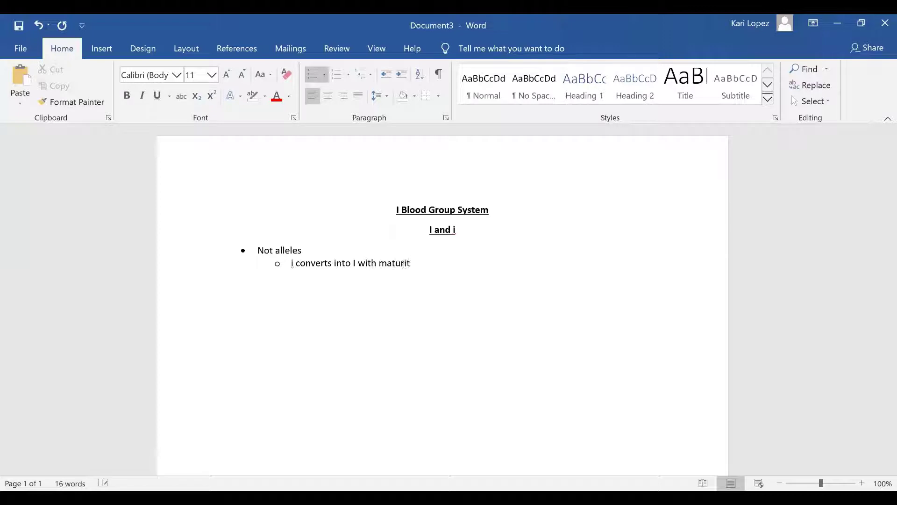
key(BackSpace)
Add the sub-bullet "infants: (i+I=)", with the parentheses kept as plain characters.
key(Return)
text(infants: i+I=)
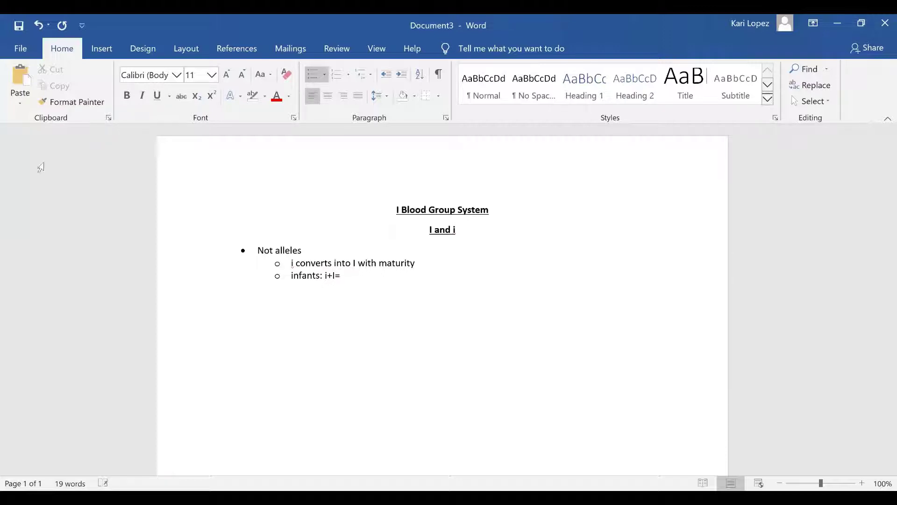
click(323, 276)
text(()
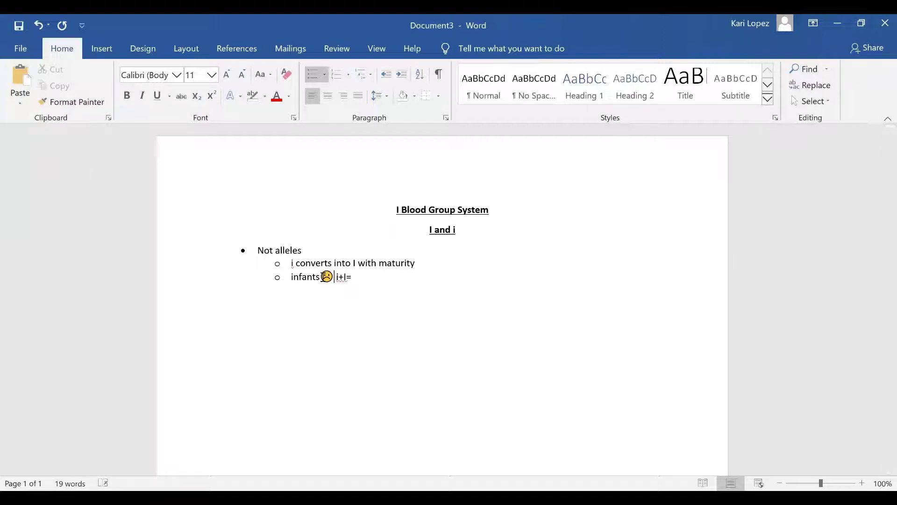
key(ctrl+z)
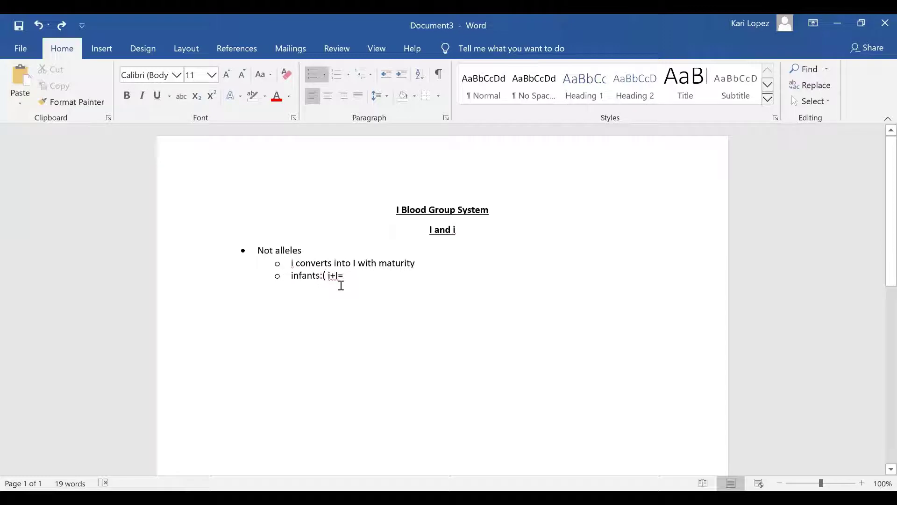
key(BackSpace)
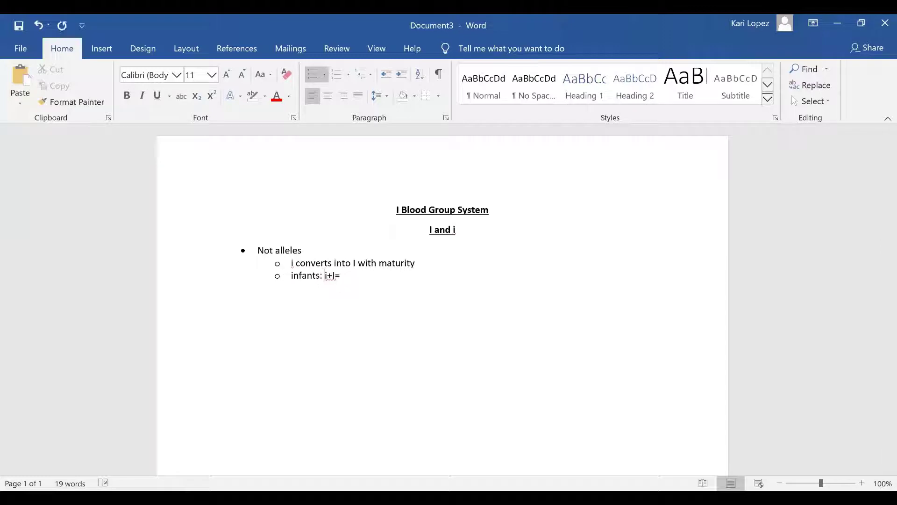
text(()
click(350, 277)
text())
Add the sub-bullet "adults: (i=I+)" below the infants line.
key(Return)
text(adults)
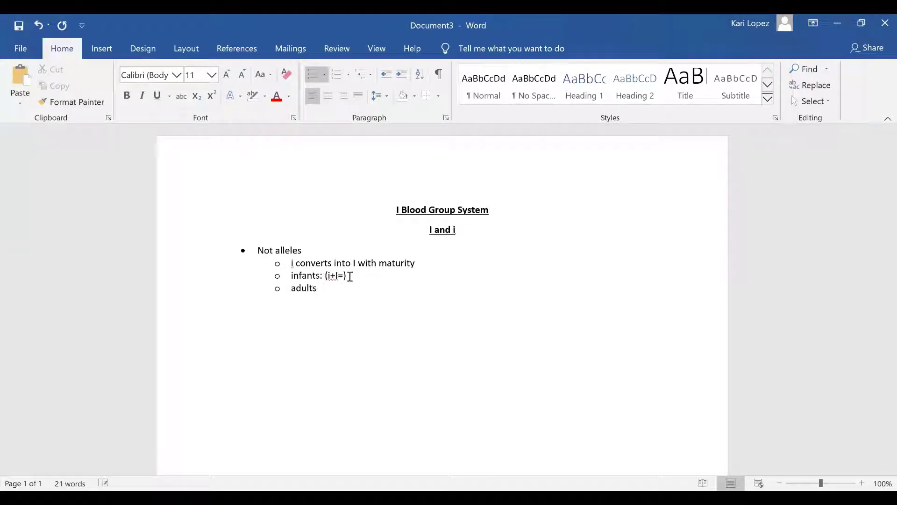
text(: (i)
text(=I+))
Add the sub-bullets "about 2 yrs old" and "form on A,B,H chains on RBCs".
key(Return)
text(about 2 yrs old)
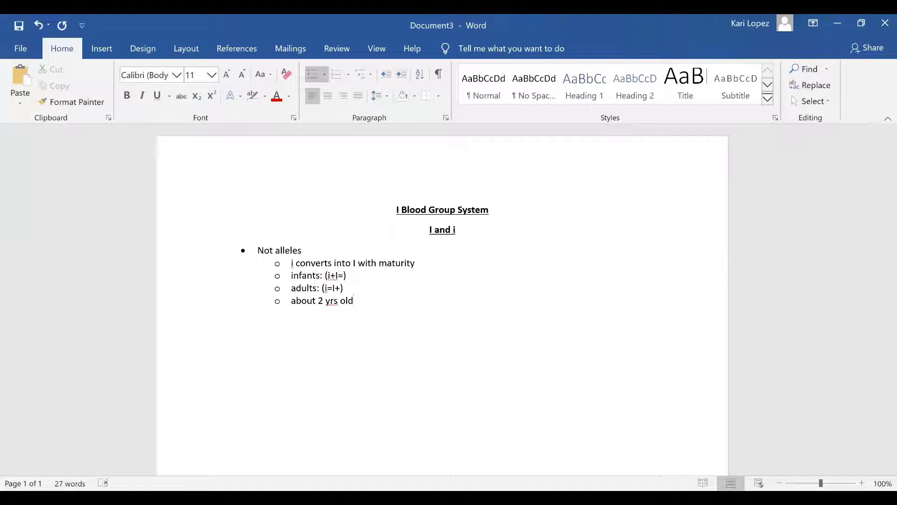
key(Return)
text(form on A,B,H chain)
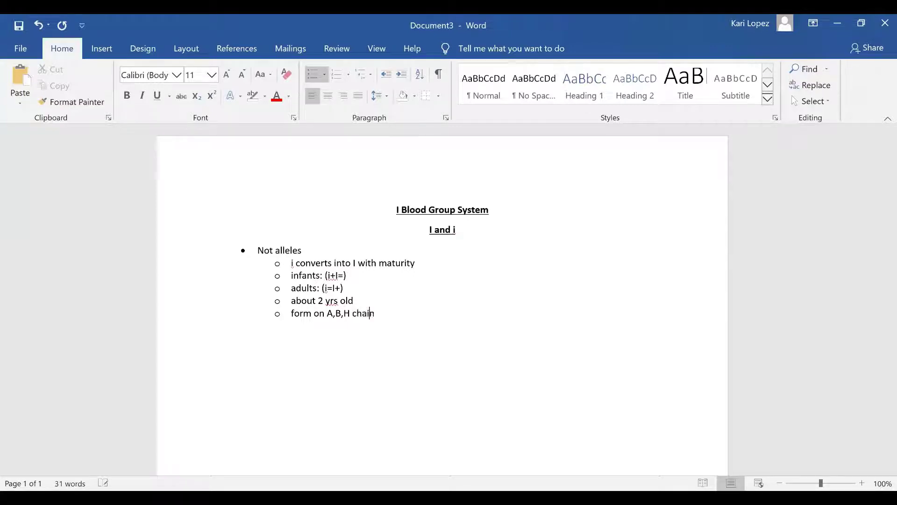
text(s on RBCs)
End the bulleted list and enter "I/i Antibodies" as a plain line at the left margin.
key(Return)
key(shift+Tab)
key(BackSpace)
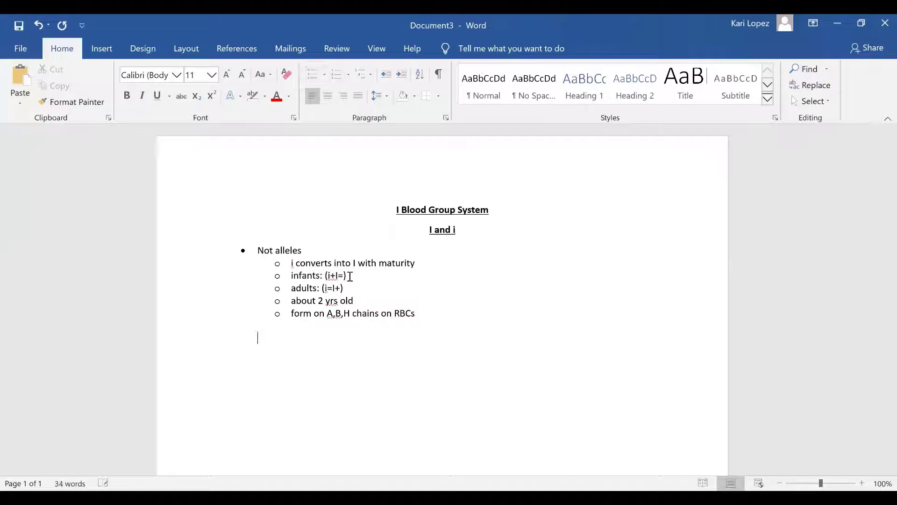
key(BackSpace)
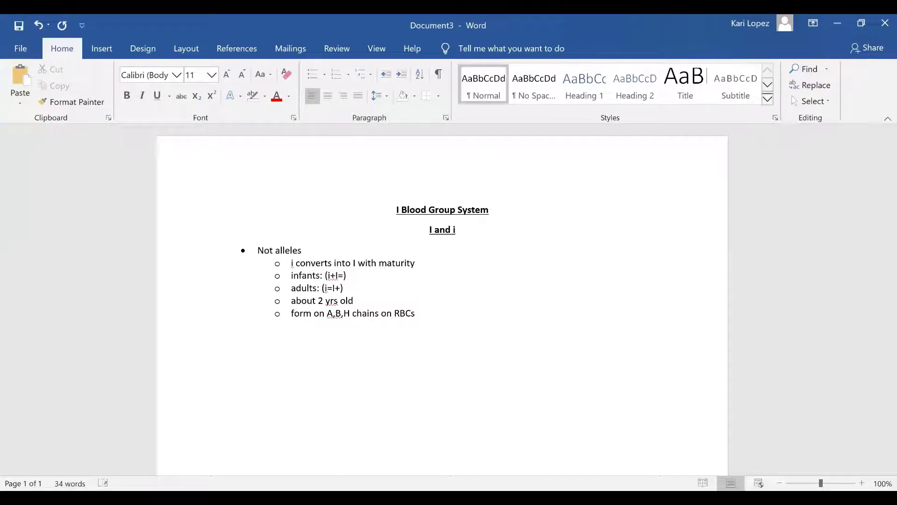
key(ctrl+z)
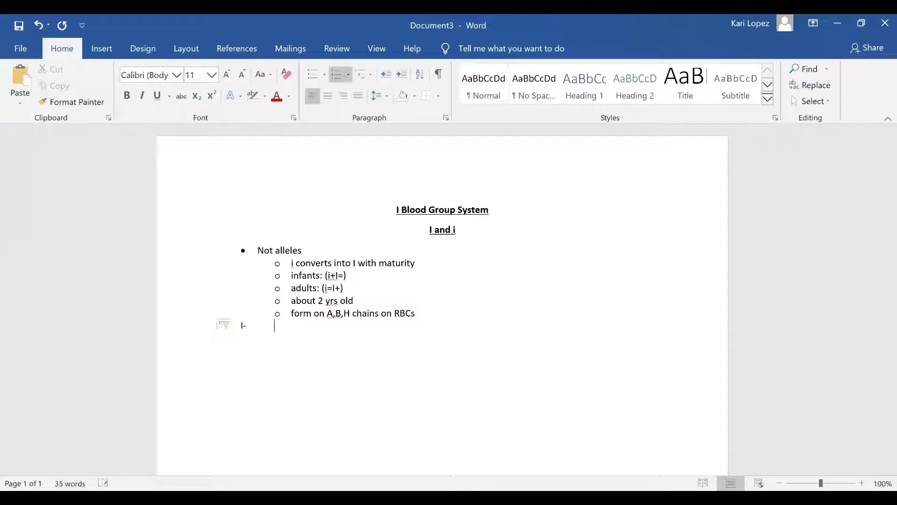
key(BackSpace)
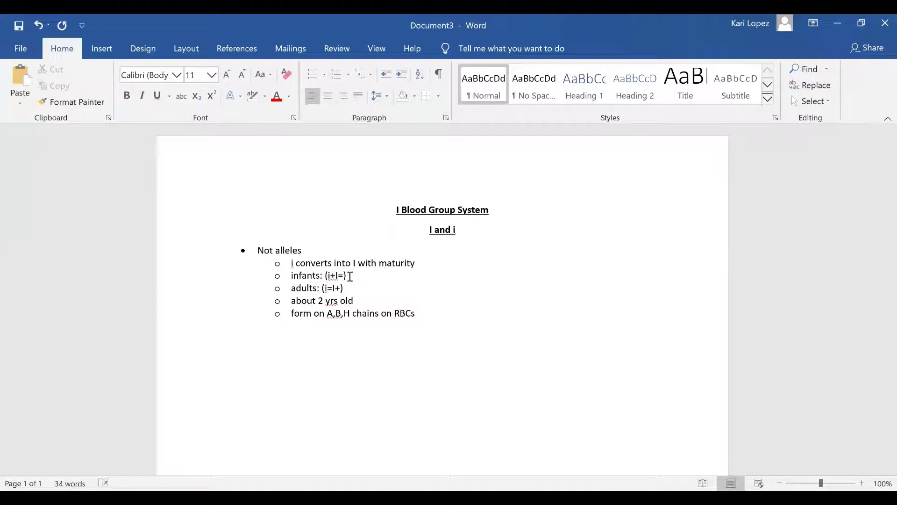
text(I Antibodies)
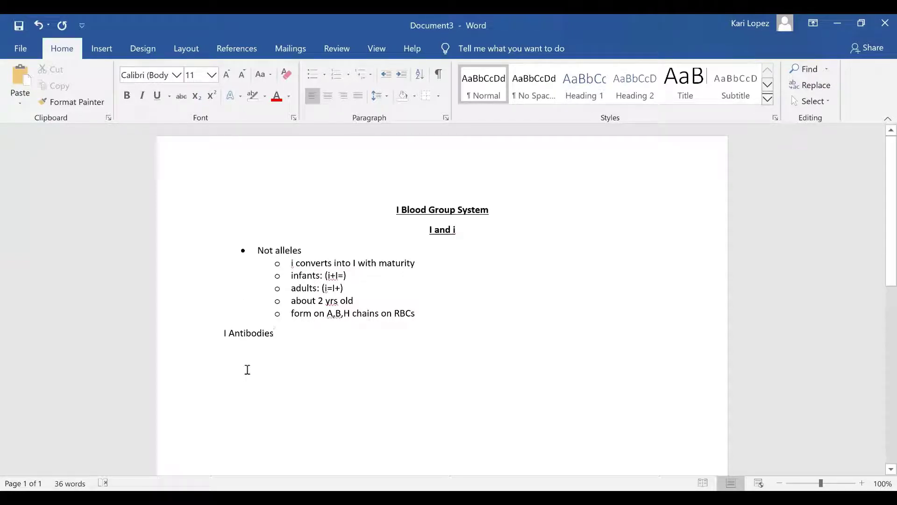
text(/i)
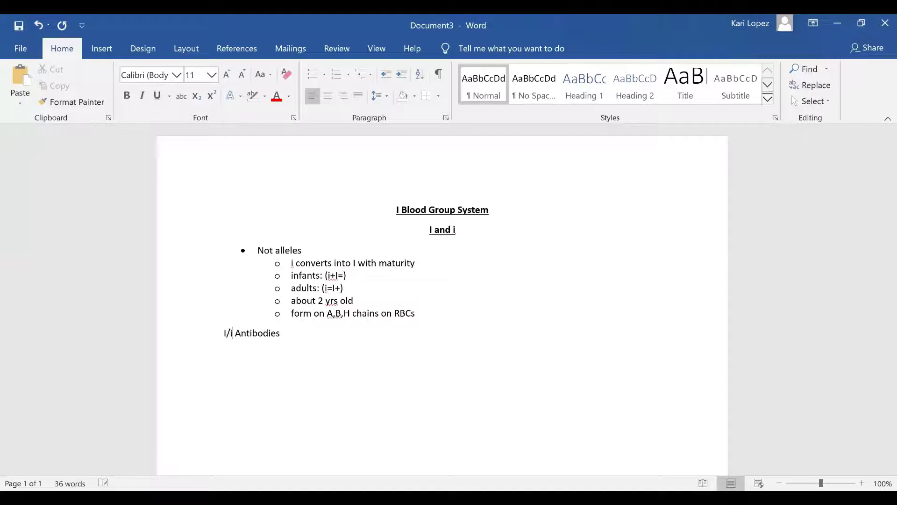
Add a bullet "IgM" under "I/i Antibodies" with the sub-bullet "Not clinically significant".
key(End)
key(Return)
click(308, 80)
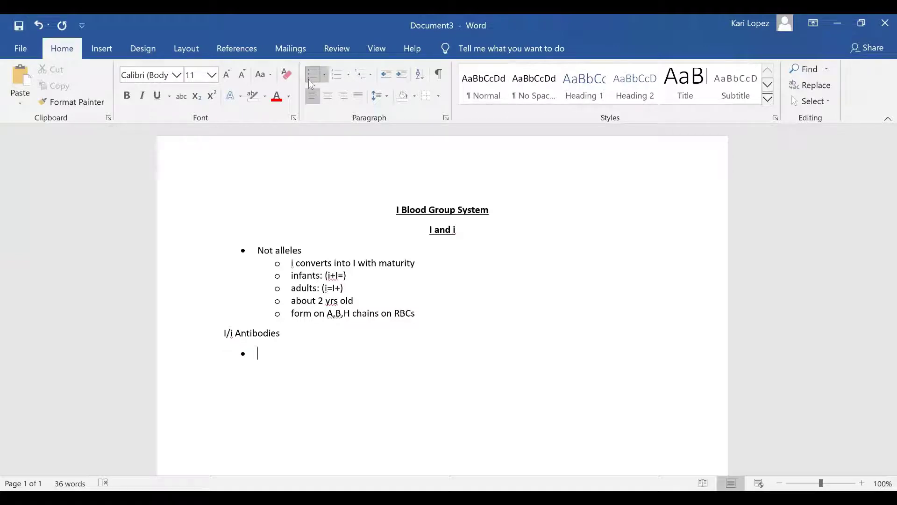
text(IgM)
key(Tab)
text(Not clinically signif)
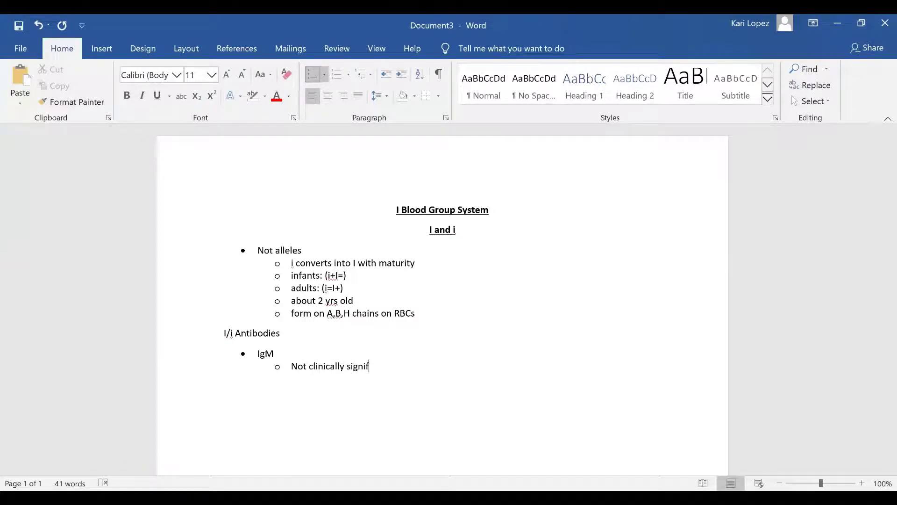
text(icant)
Add the main-level bullet "Weak, naturally occurring" below the IgM item.
key(Return)
key(shift+Tab)
text(Weak, naturally occurring)
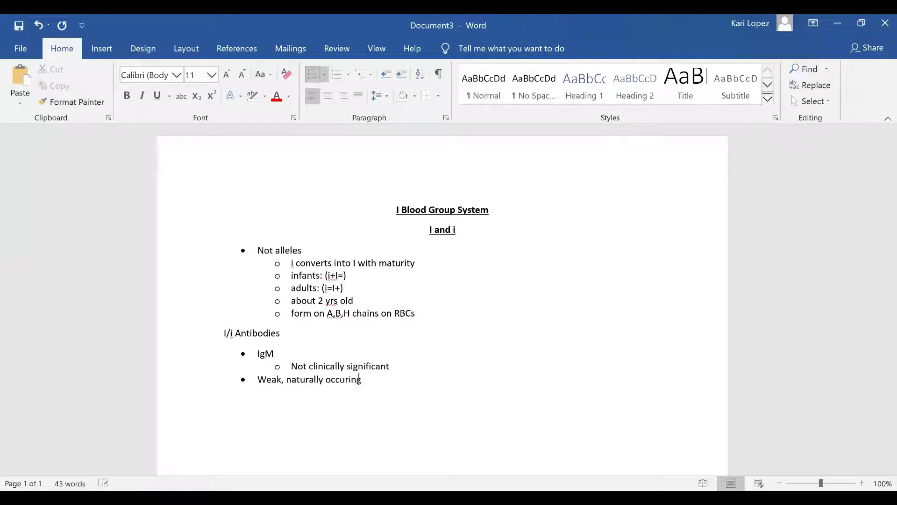
Add the bullet "Cold reacting (4⁰C)", using a superscript 0 as the degree sign.
key(Return)
text(Cold reaction)
key(BackSpace)
key(BackSpace)
text(ng ()
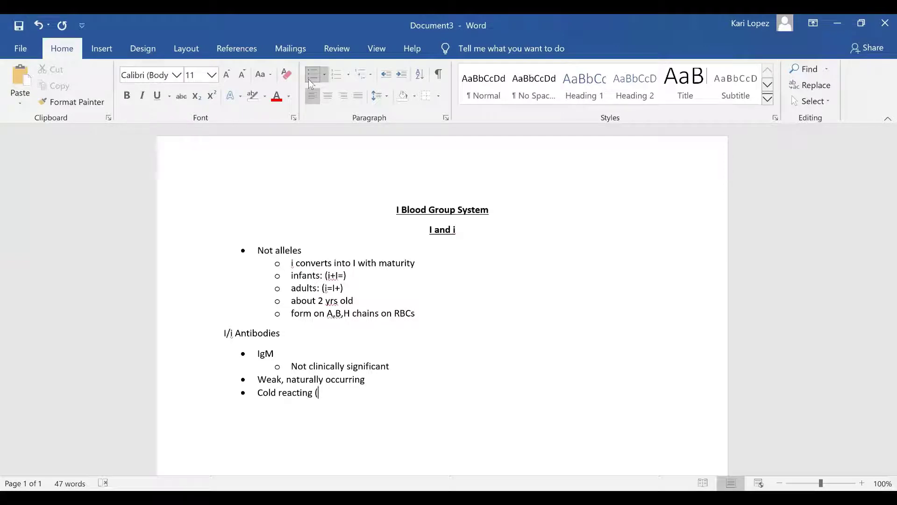
click(196, 96)
click(213, 96)
text(4)
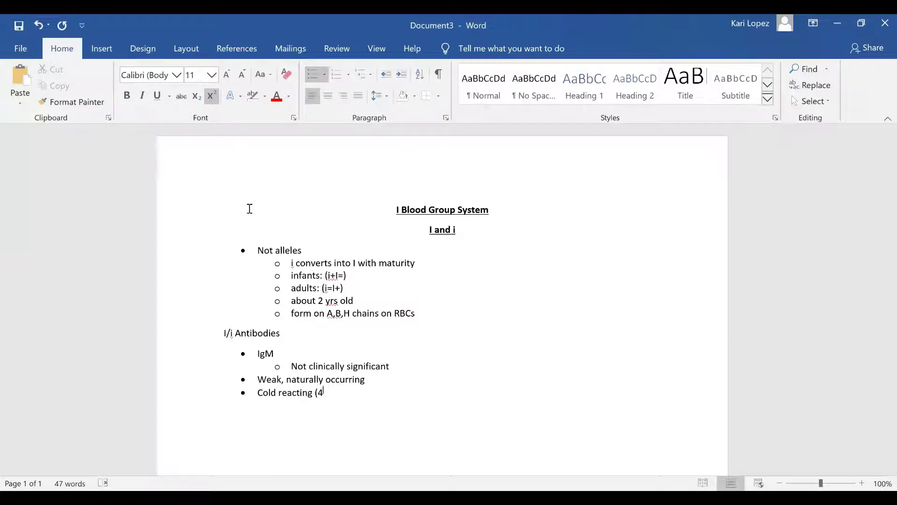
text(0)
click(211, 100)
text(C))
Insert a small black up-arrow block shape at the start of a new sub-bullet under "Cold reacting (4⁰C)".
key(Tab)
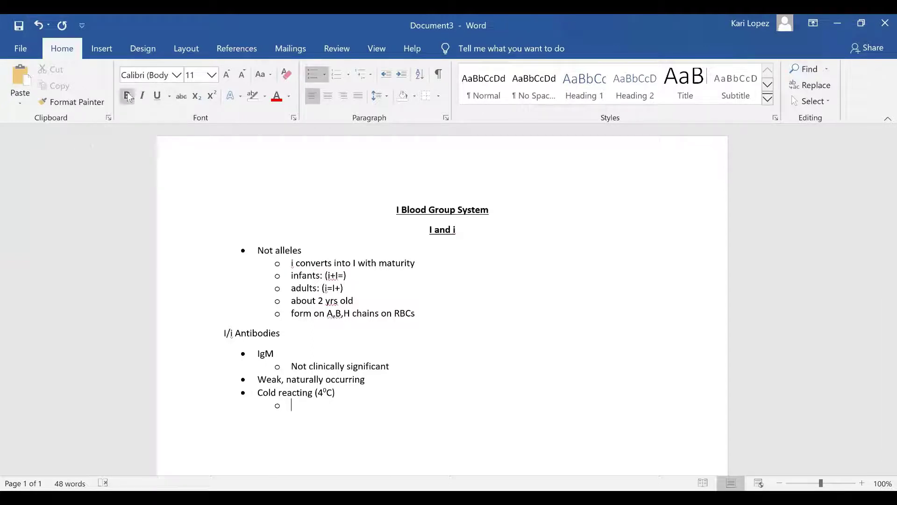
click(99, 48)
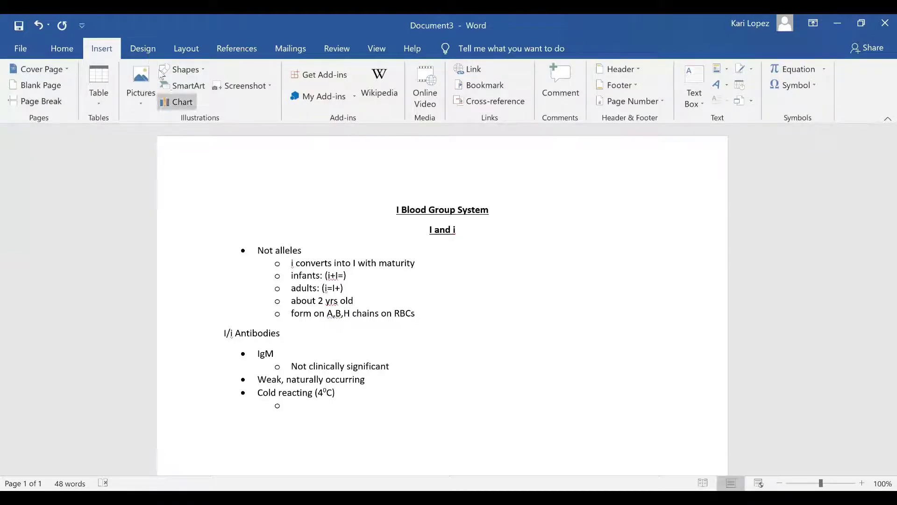
click(137, 52)
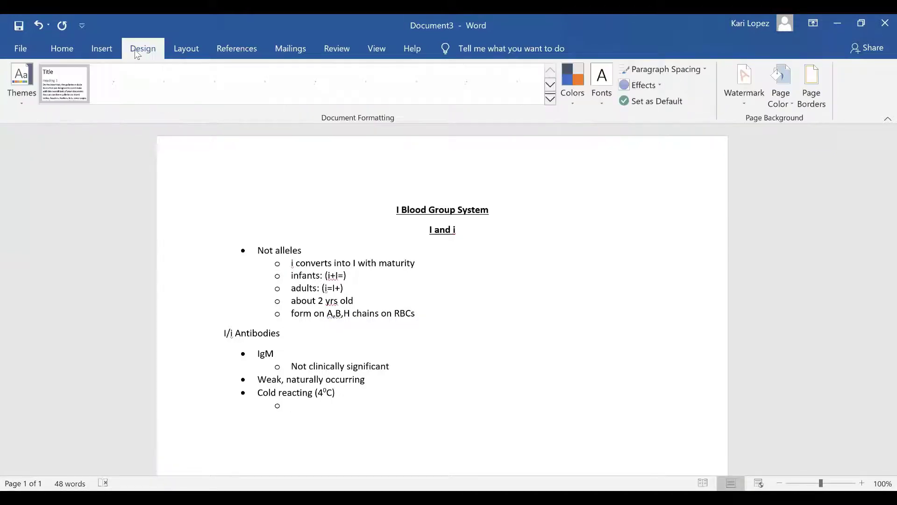
click(107, 49)
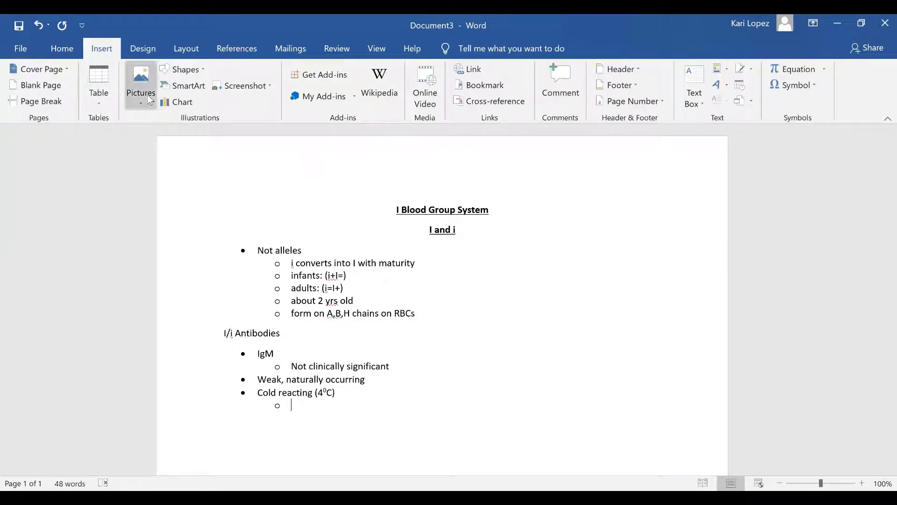
click(192, 70)
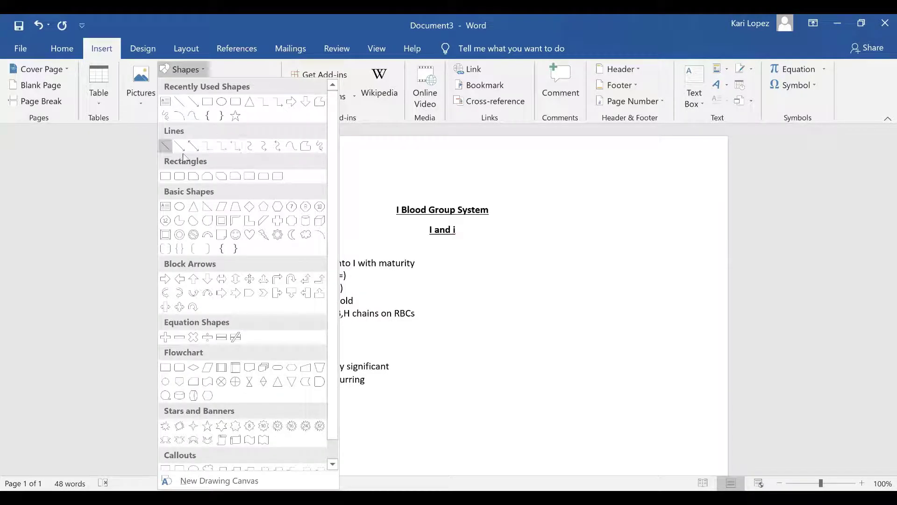
click(204, 285)
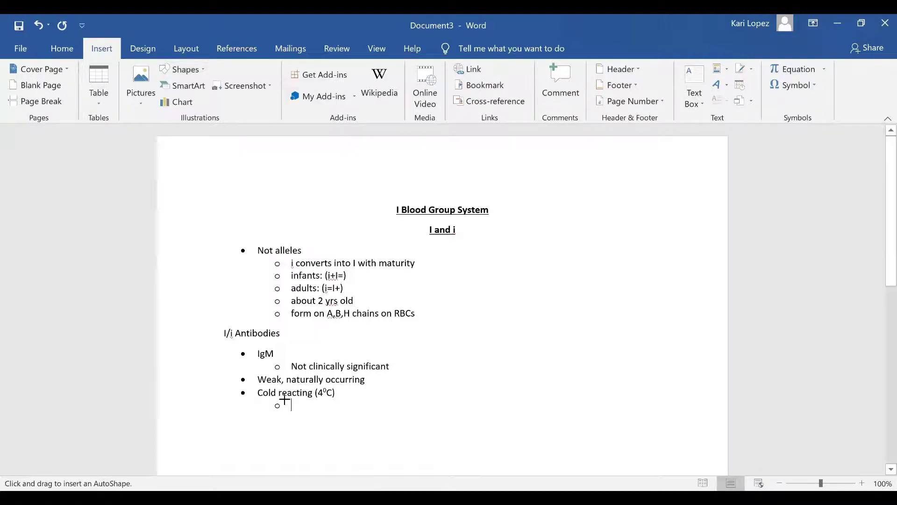
drag(285, 400, 295, 413)
click(199, 83)
click(337, 404)
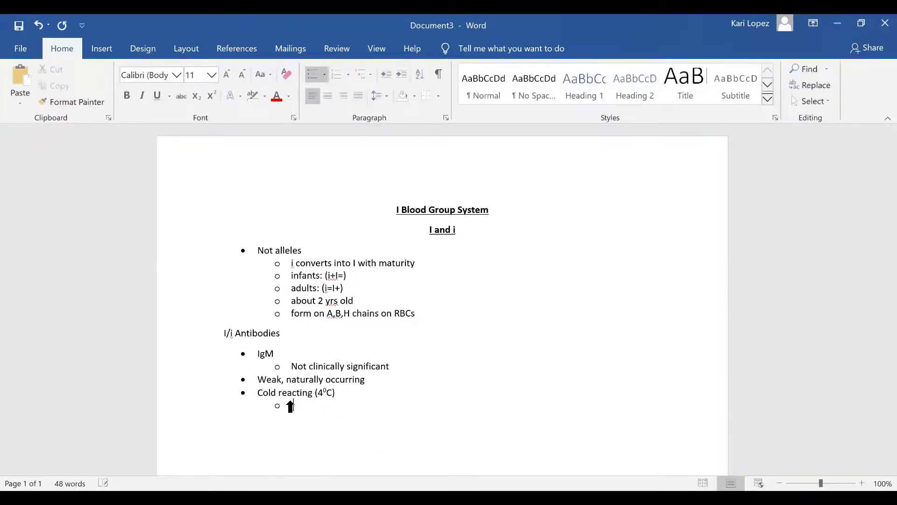
Write "RBC destruction when person gets cold" after the up arrow in the sub-bullet.
text(RBC)
text(destruction when pe)
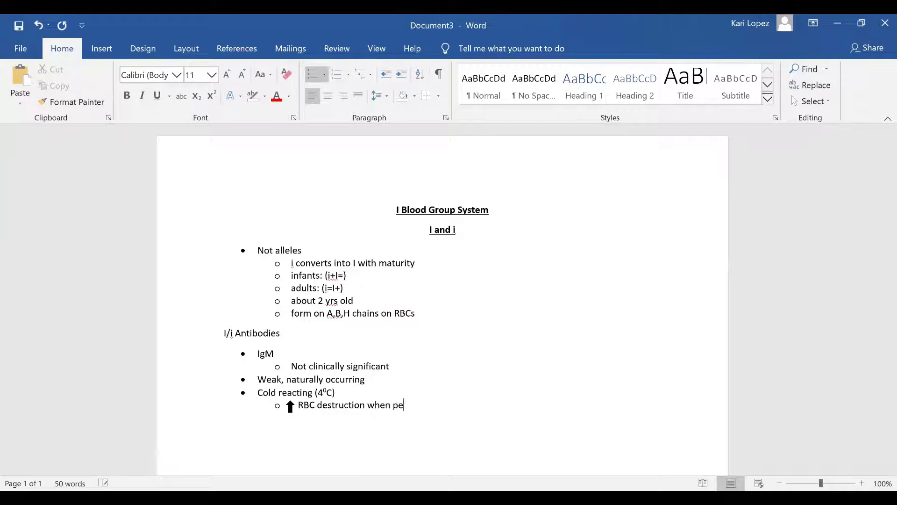
text(rson gets cold)
Add the main-level bullet "Autoantibody or autoagglutinin" with the sub-bullet "Antibody that agglutinates RBCs of the individual producing it".
key(Return)
text(autoan)
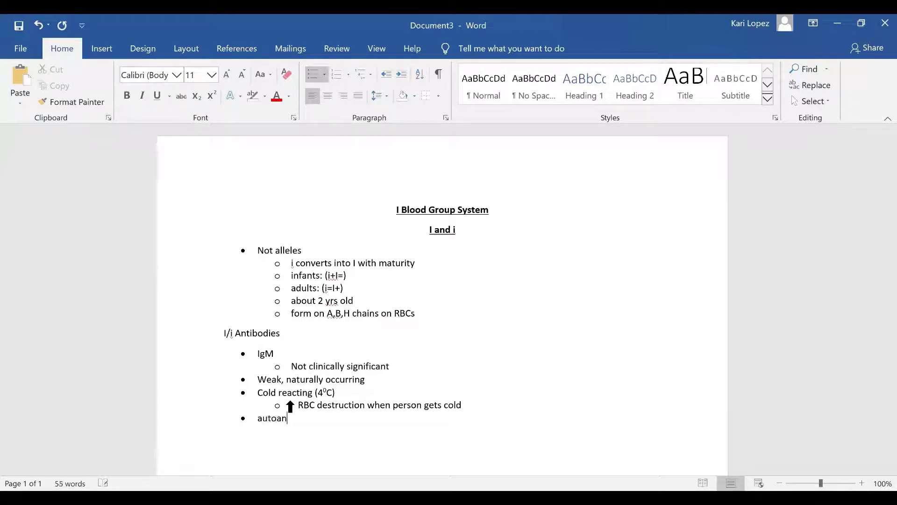
text(tibody or autoagglutinin)
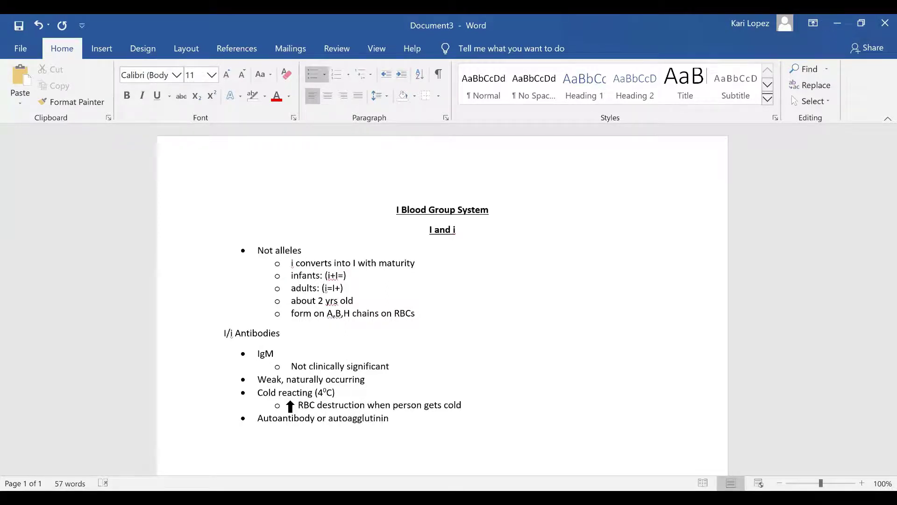
key(Return)
key(Tab)
text(antige)
key(BackSpace)
key(BackSpace)
text(body that agglutinates )
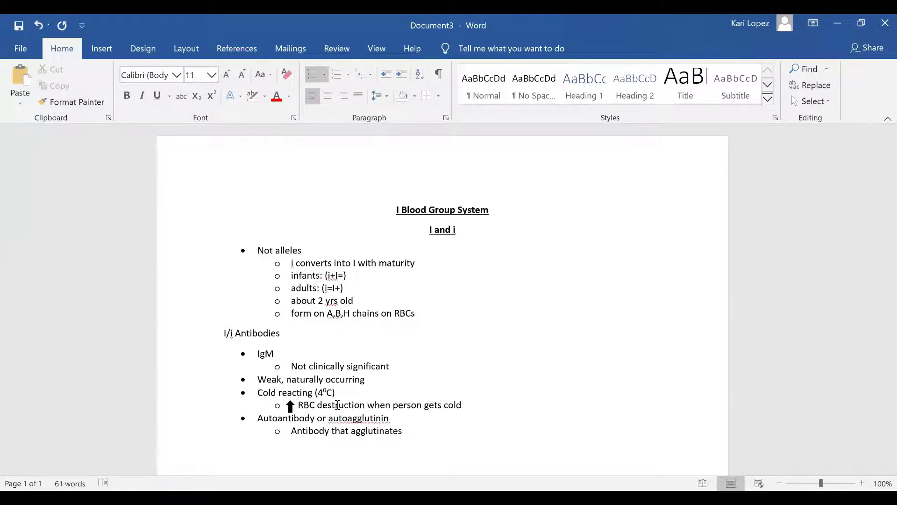
text(RBCs of the individual producing it)
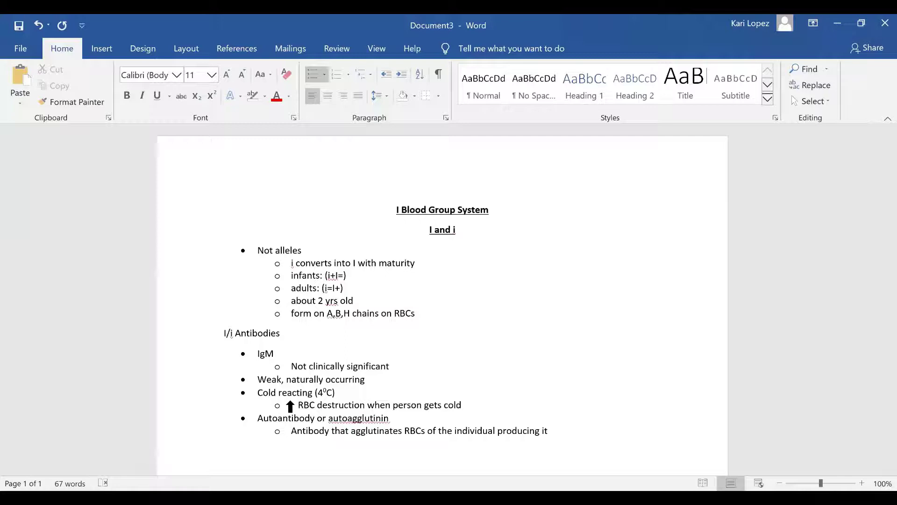
Add the second-level bullet "Autoanti- I" under the autoantibody item and make it bold.
key(Return)
text(Autoanti- I)
key(Return)
scroll(293, 418, down, 3)
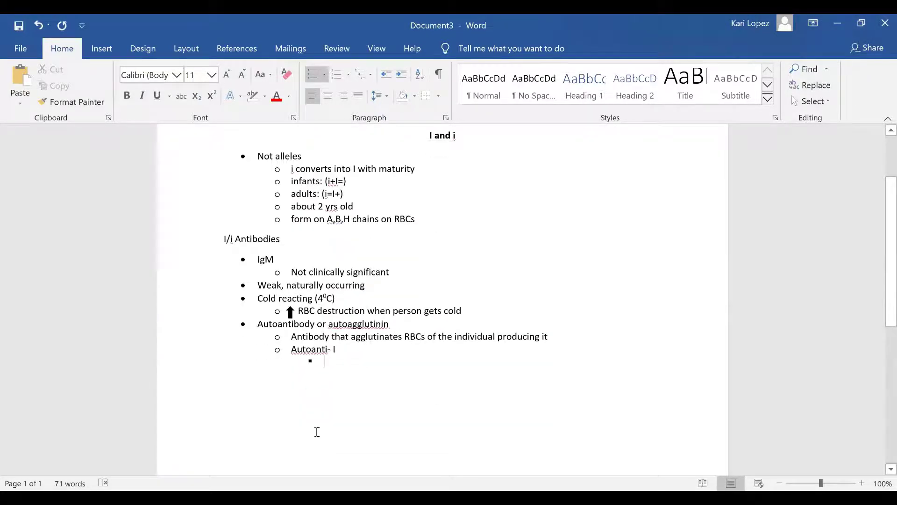
double_click(315, 349)
drag(334, 349, 341, 352)
click(347, 328)
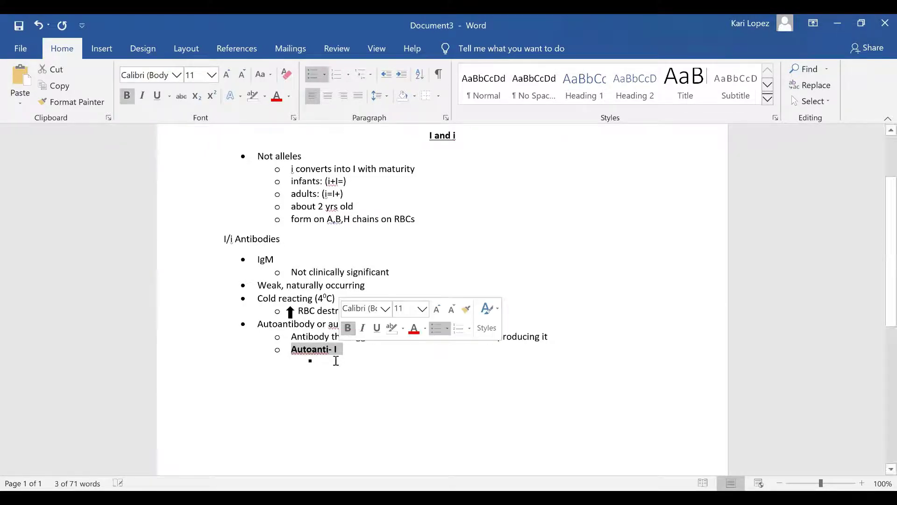
Add the third-level bullet "Found in patients with Mycoplasma pneumoniae infections" under "Autoanti- I".
click(334, 360)
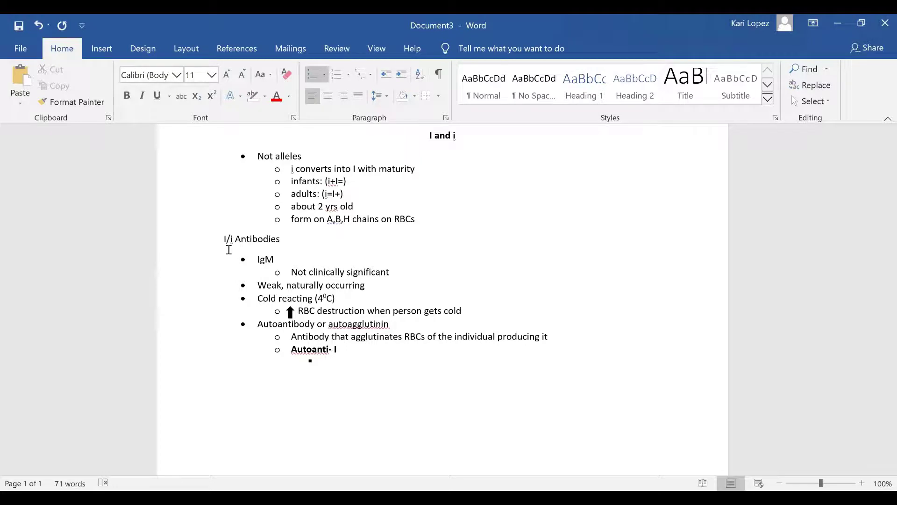
text(Myco)
key(BackSpace)
key(BackSpace)
key(BackSpace)
key(BackSpace)
text(Found in patients with Mycoplasma)
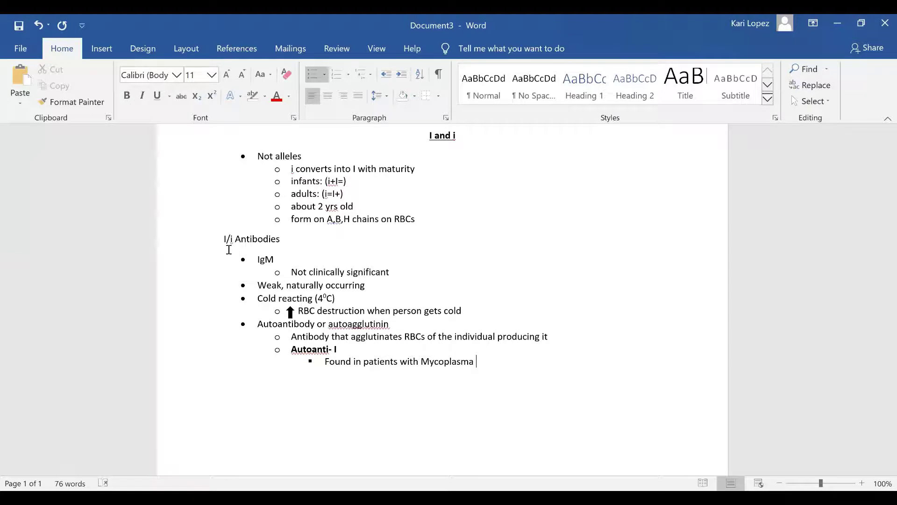
text( pneumoniae infections)
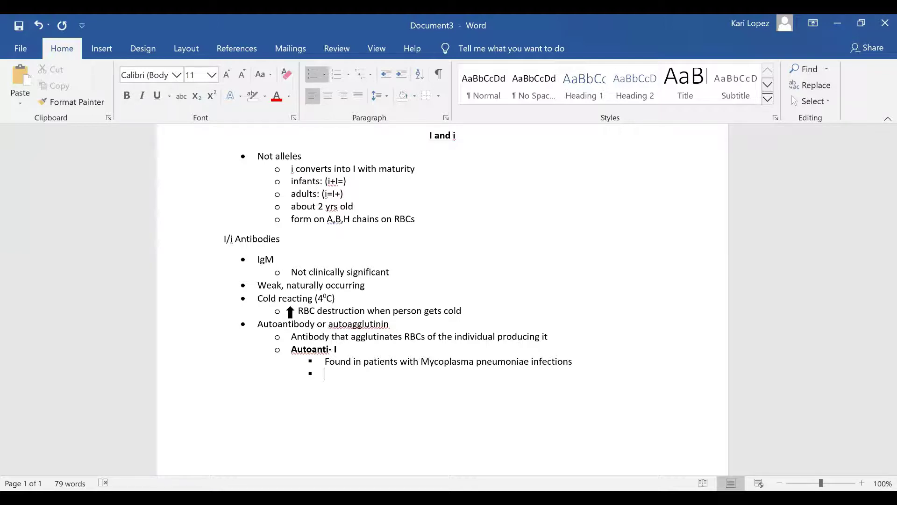
Add another third-level bullet, "Often compounds with H", below the Mycoplasma item.
text(often compounds wit)
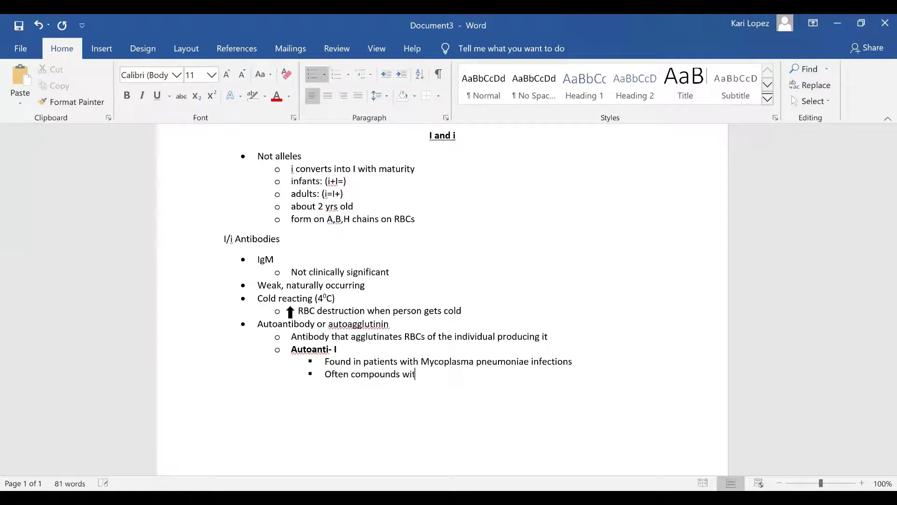
text(h A)
key(BackSpace)
text(H)
Add the nested bullet "Stronger agglutination with patients who have more H sites" under "Often compounds with H".
text(stronge)
text(r agglut)
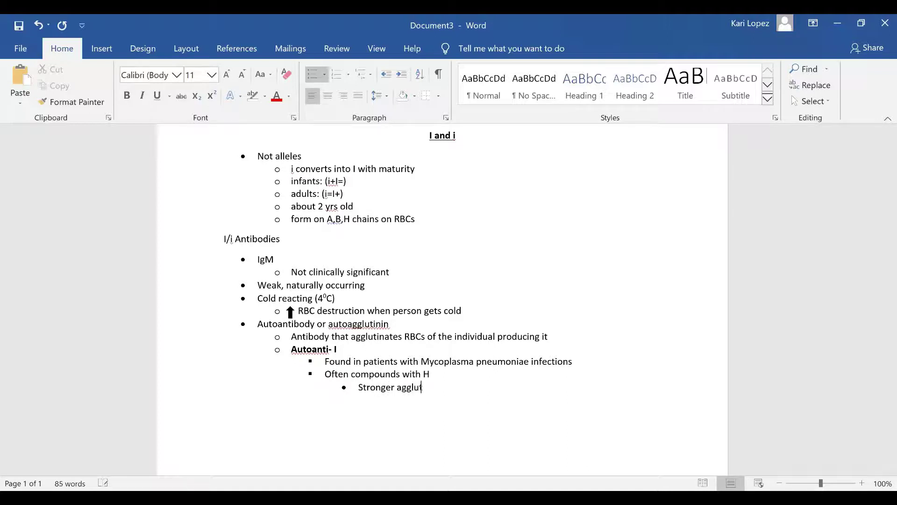
text(ination wi)
text(th)
text(patients )
text(who di)
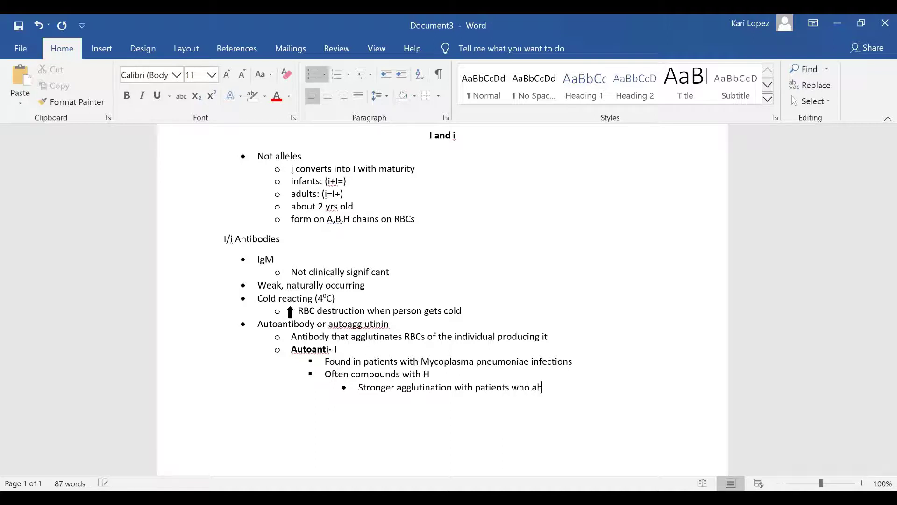
key(BackSpace)
key(BackSpace)
text(have more H sites)
Add the nested example "Ex: Type O or A₂" below the H sites bullet, with the 2 as a subscript.
key(Return)
key(Tab)
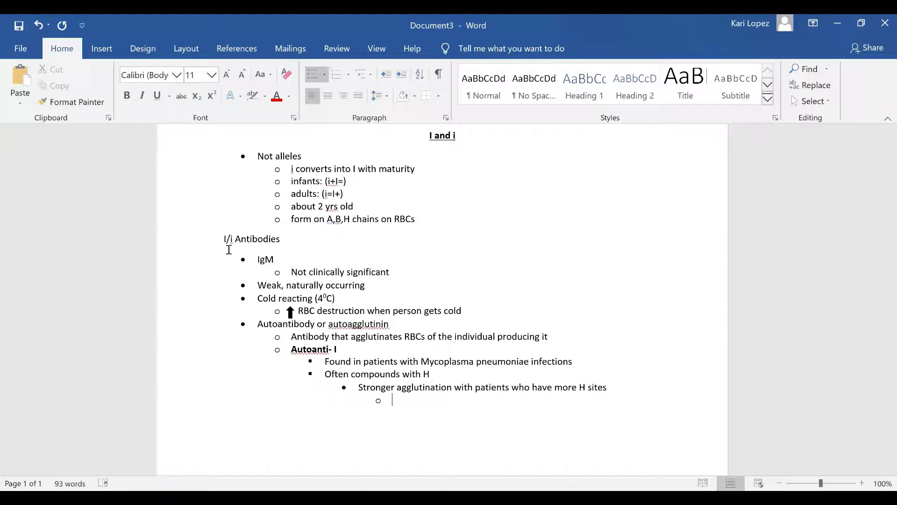
text(Ex: Type O or A)
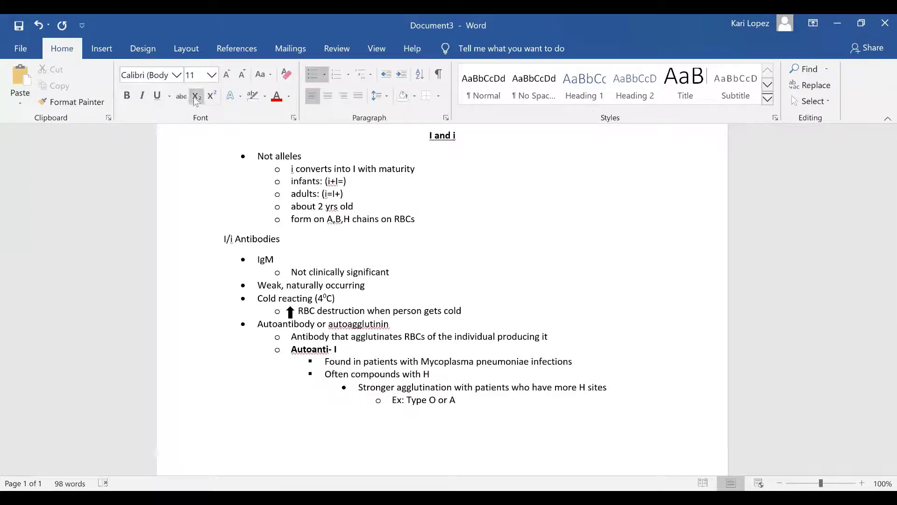
click(197, 96)
text(2)
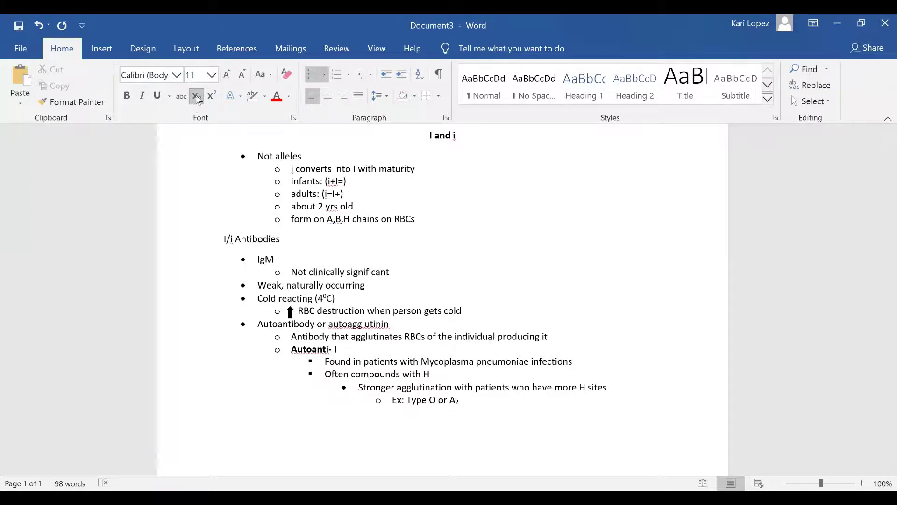
click(197, 96)
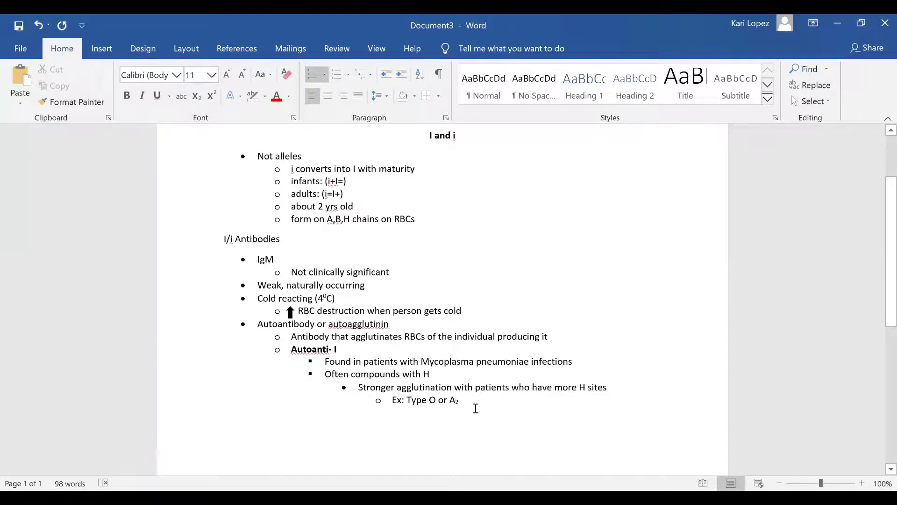
scroll(475, 408, down, 4)
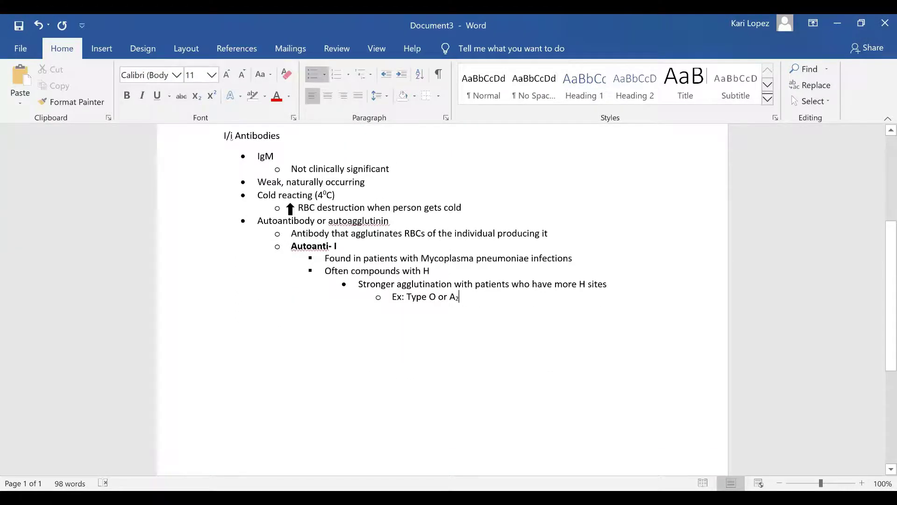
key(Return)
key(shift+Tab)
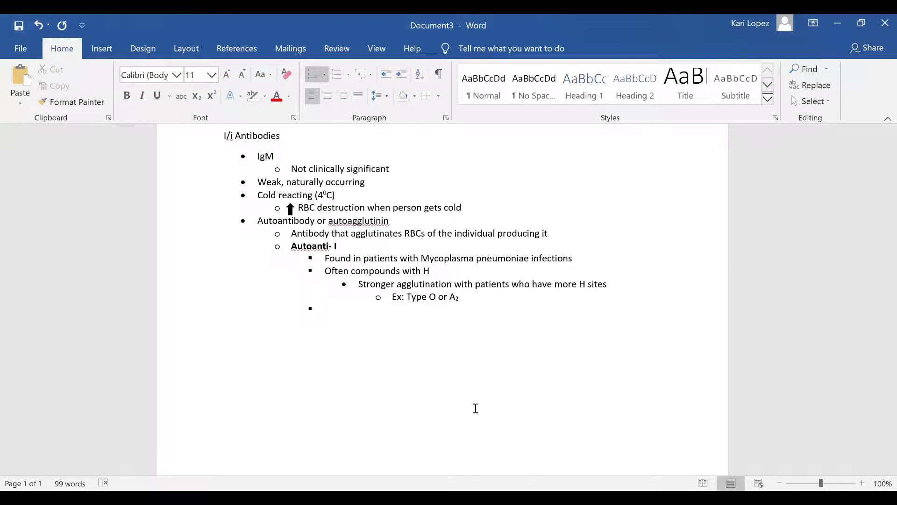
text(Pts.)
text(May develop)
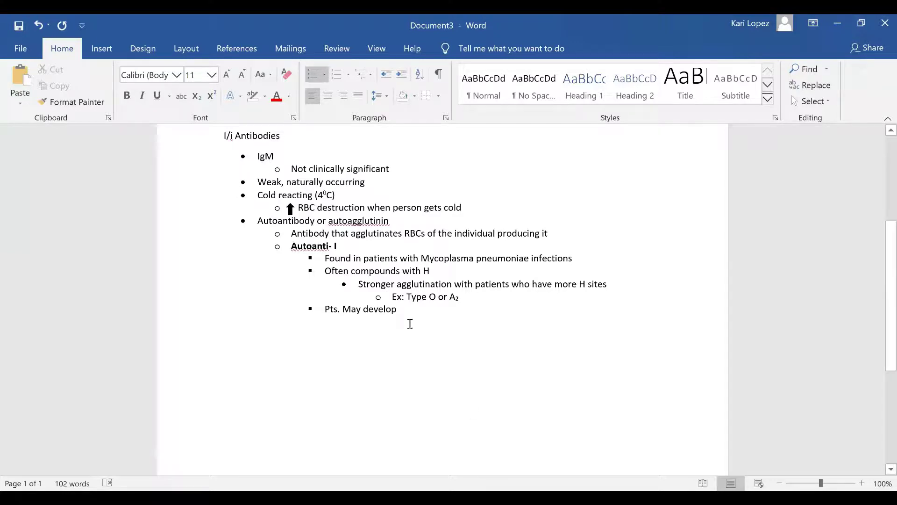
drag(407, 322, 326, 313)
key(BackSpace)
key(BackSpace)
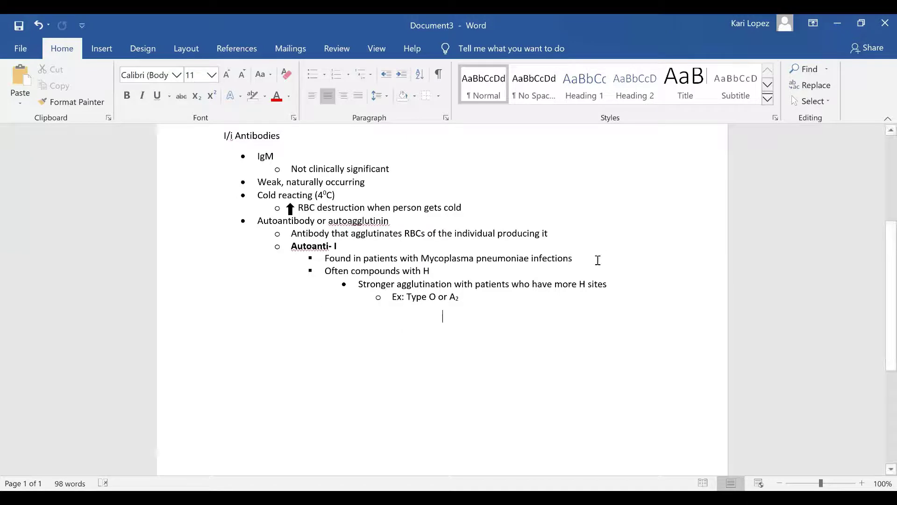
Add the nested bullet "Pts may develop strong cold agglutinins" directly under the Mycoplasma pneumoniae item.
click(597, 260)
key(Return)
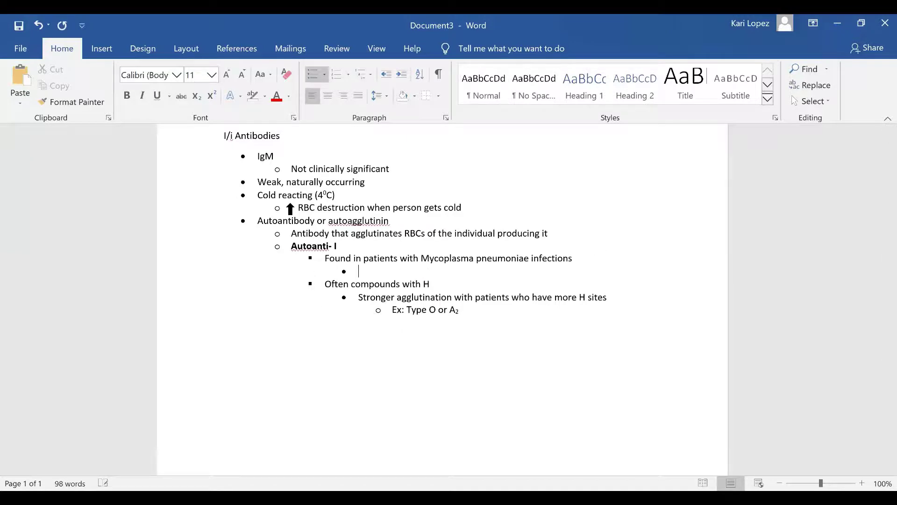
text(Pts may develop str)
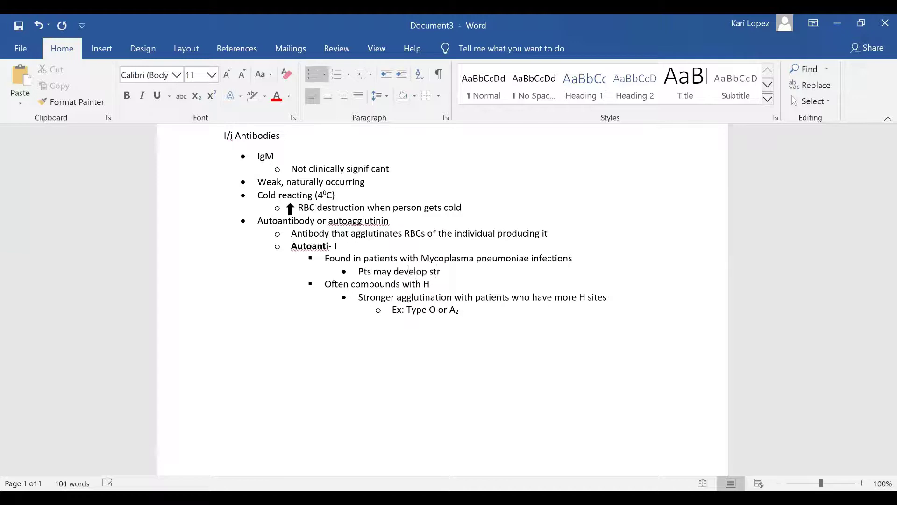
text(ong cold agglutinins)
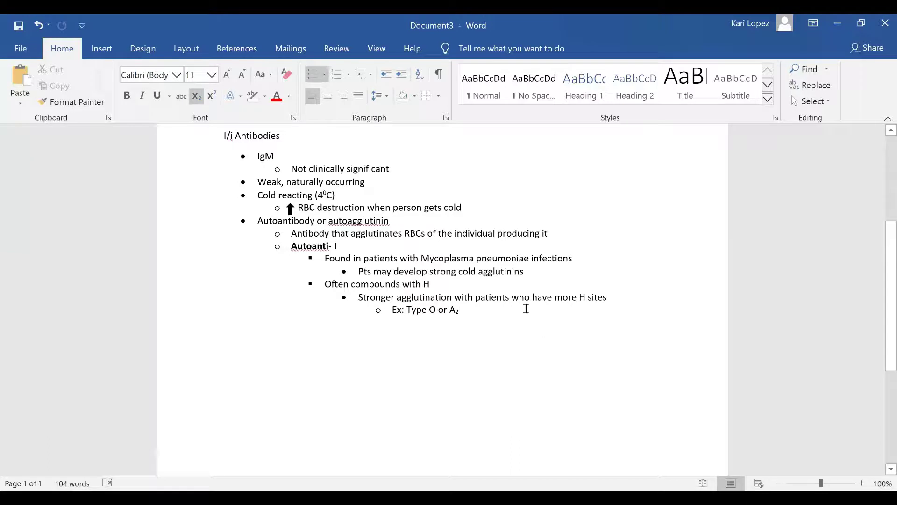
Add the third-level bullet "Alloanti-I → rare" below the type O or A₂ example, in normal rather than subscript text.
key(Return)
key(shift+Tab)
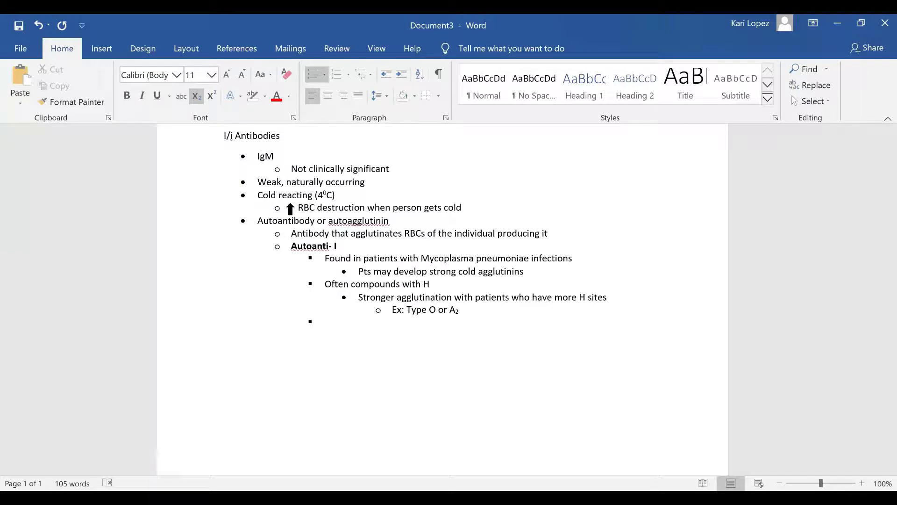
text(a)
key(BackSpace)
click(201, 95)
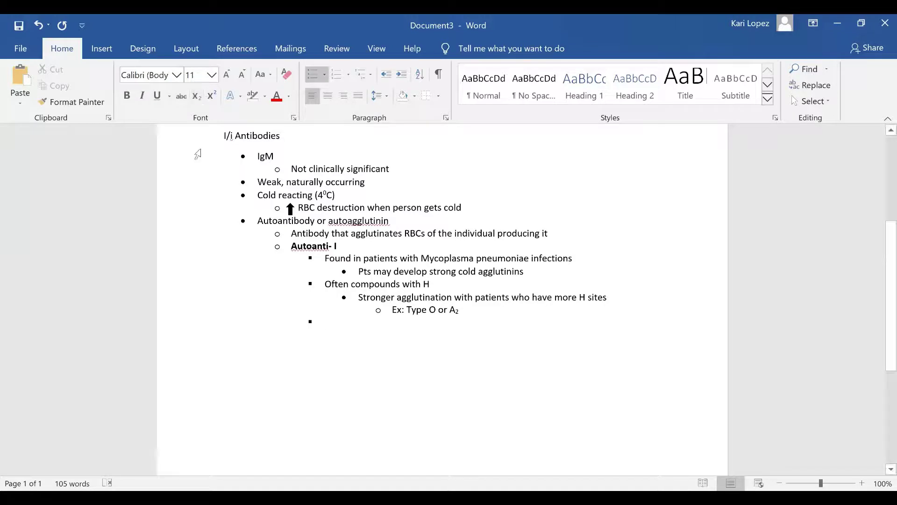
text(alloanti-I)
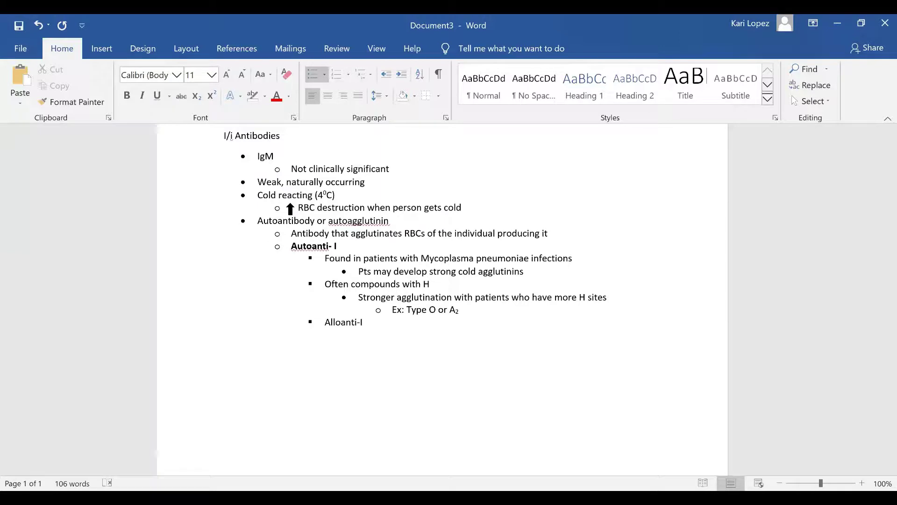
text(=)
key(BackSpace)
text(==>)
text(rare)
Add the second-level bullet "Anti-i" below the Alloanti-I item, without a space after the hyphen.
key(Return)
text(anti- i)
key(BackSpace)
key(BackSpace)
text(i)
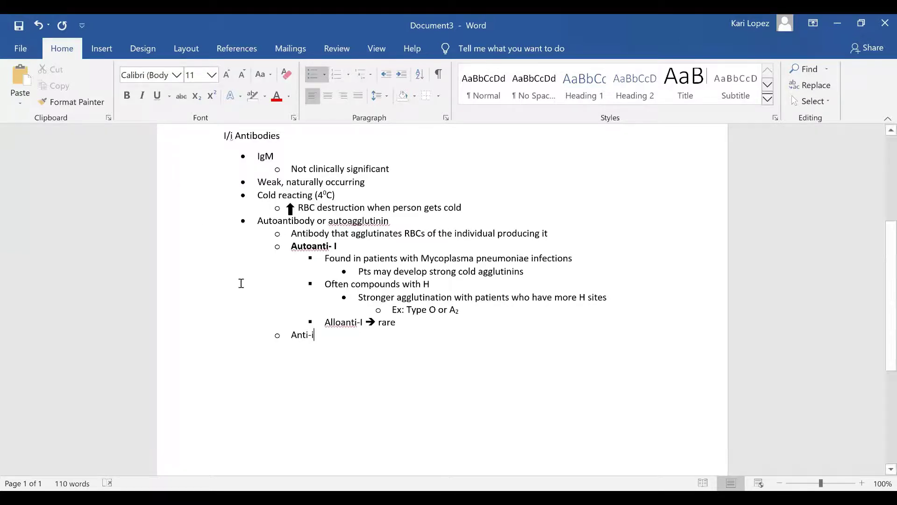
Make the second-level "Anti-i" bullet bold.
click(290, 335)
shift+click(317, 336)
click(327, 315)
click(335, 345)
Add the third-level bullets "Rare" and "IgM" below Anti-i, in regular rather than bold text.
key(Return)
key(Tab)
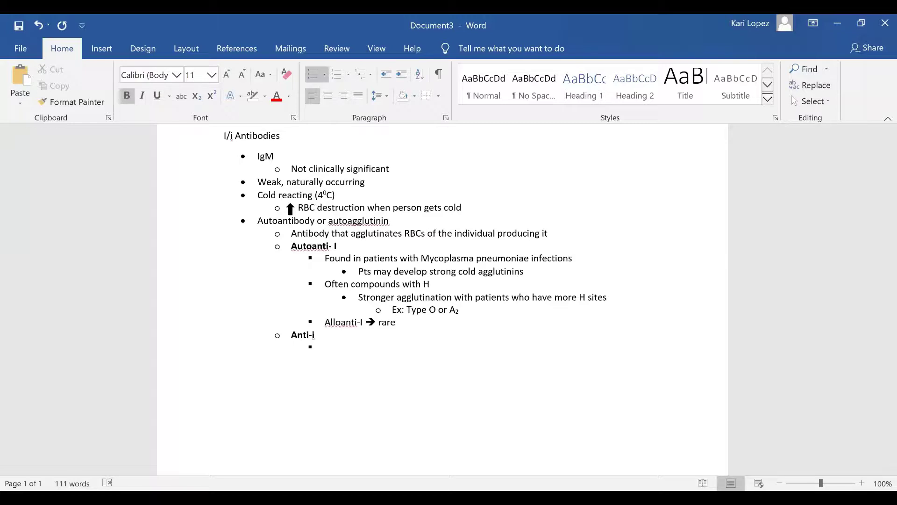
text(Rare)
key(Return)
key(BackSpace)
key(BackSpace)
key(BackSpace)
key(BackSpace)
key(BackSpace)
text(ra)
text(re )
text(IgM)
key(BackSpace)
text(M)
Add the third-level bullet "Reacts best at 4°C" below IgM, writing the degree sign as a superscript o.
text(Reacts bes)
text(t at )
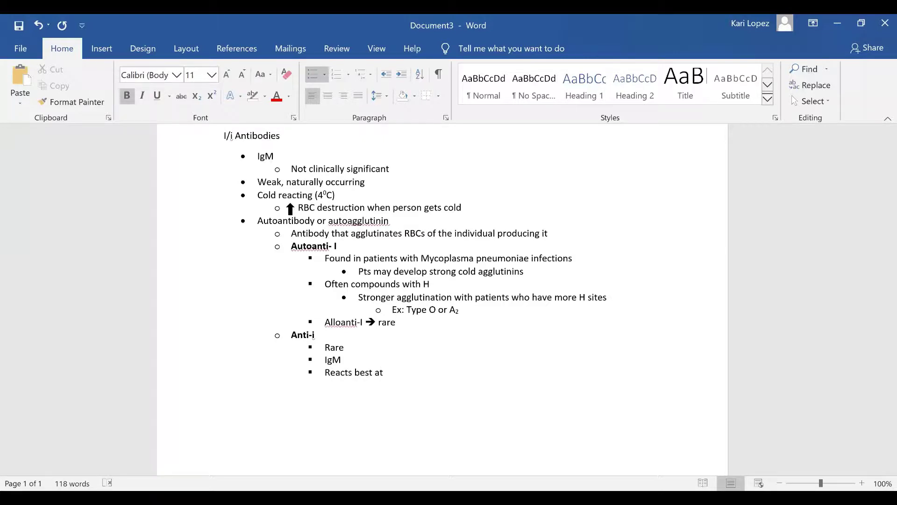
text(4)
click(215, 95)
text(o)
click(214, 102)
text(C)
Add the third-level bullets "IM (infectious mono)" and "Lymphoproliferative Diseases" below the 4°C item, in normal rather than superscript text.
key(Return)
text(IM)
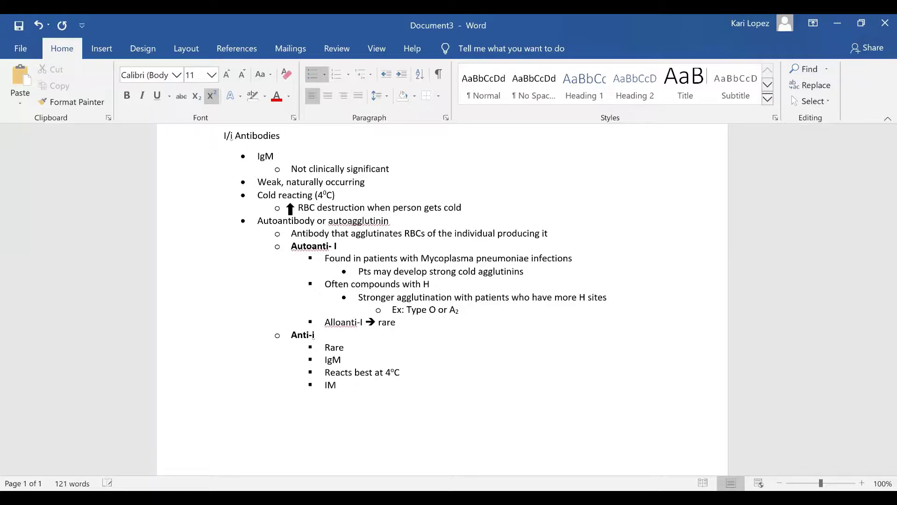
text( (infectious mono))
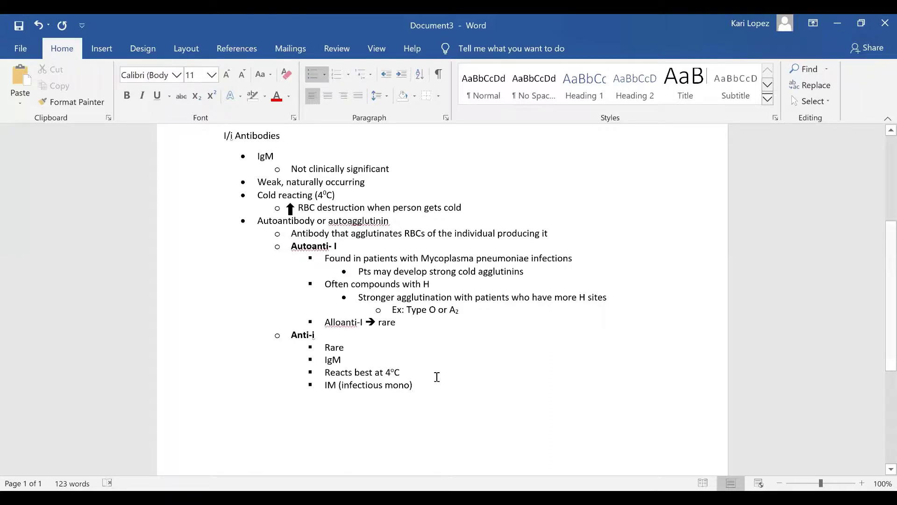
key(Return)
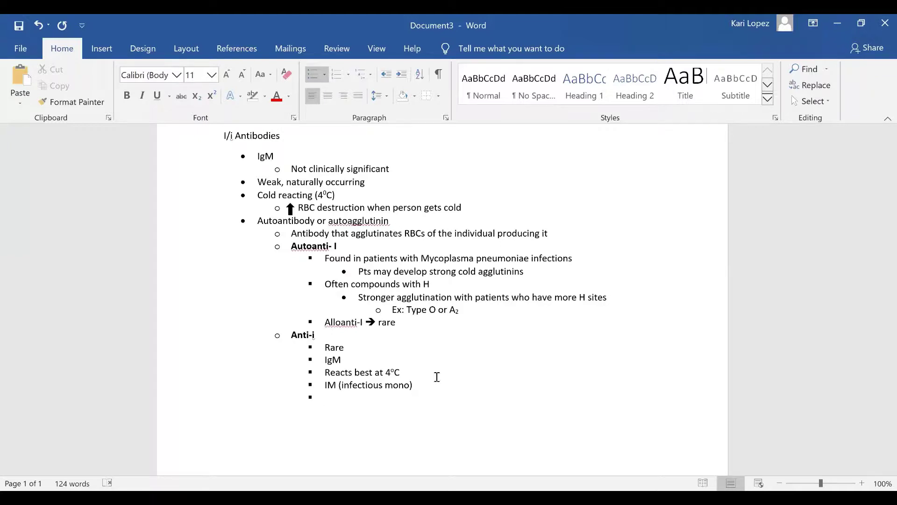
text(Lymphoproliferative )
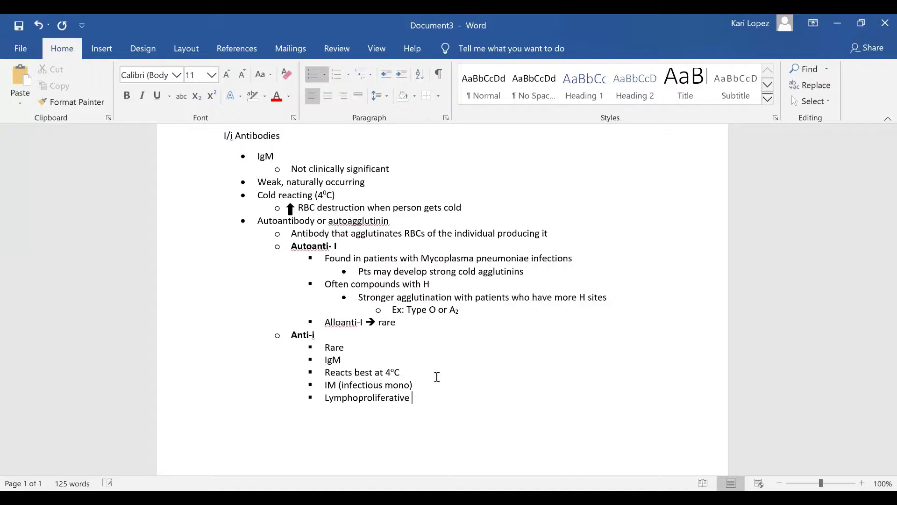
text(Diseases )
Add the third-level bullet "CHD- Cold Hemagglutinin Disease" at the end of the Anti-i list.
text(CH)
text(D)
text(-)
text( Co)
text(ld Hemagl)
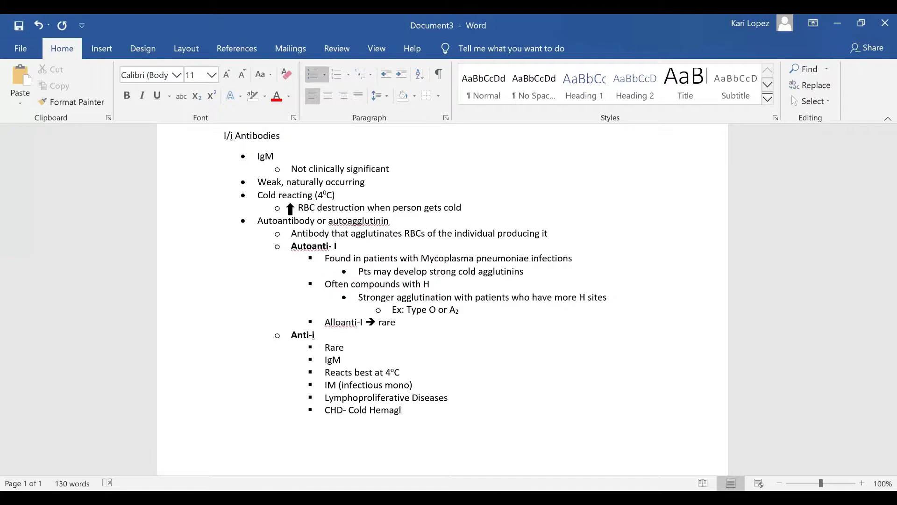
key(BackSpace)
text(glutinin Disease)
scroll(442, 299, down, 3)
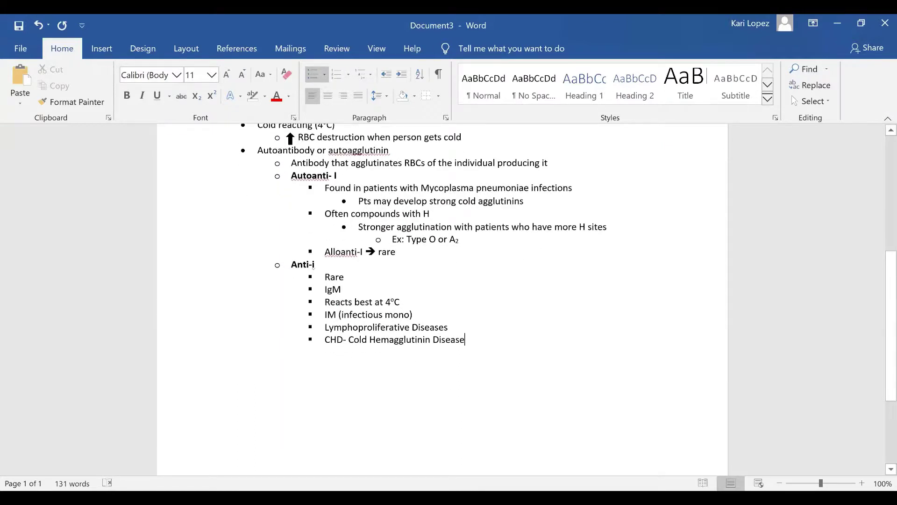
key(Return)
key(shift+Tab)
text(Anti-)
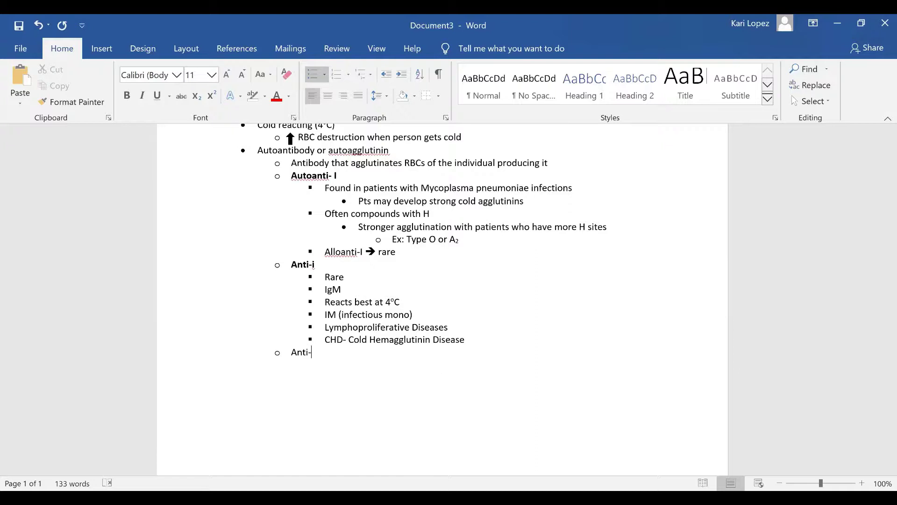
text(I)
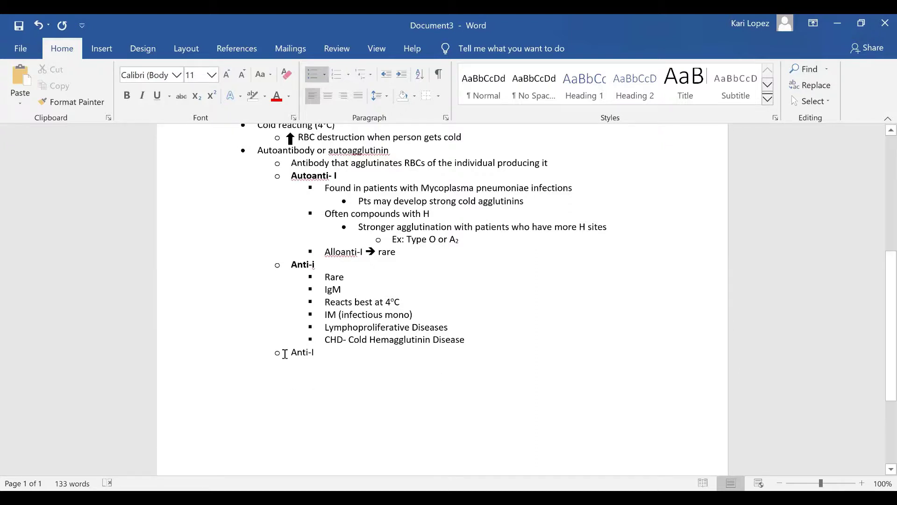
drag(286, 353, 320, 358)
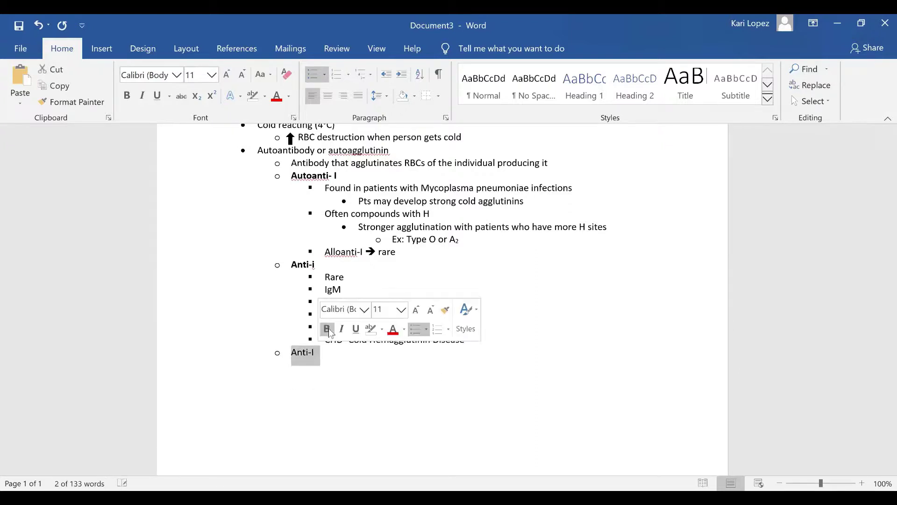
click(329, 328)
click(328, 367)
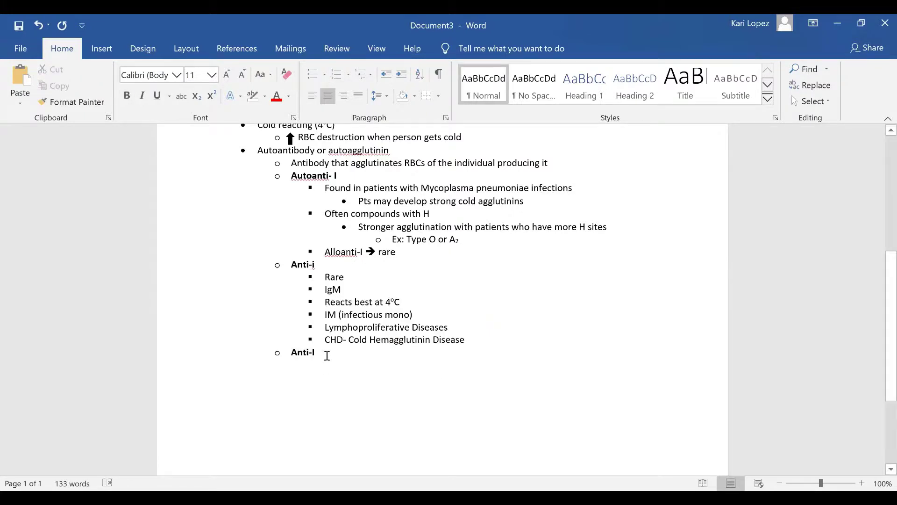
click(327, 354)
key(Return)
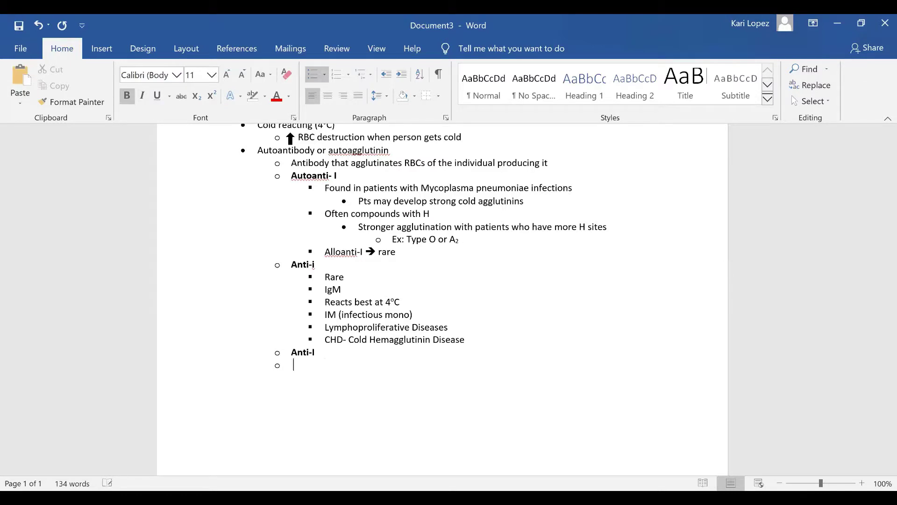
key(BackSpace)
key(BackSpace)
text(I)
key(Return)
key(Tab)
click(127, 98)
click(127, 96)
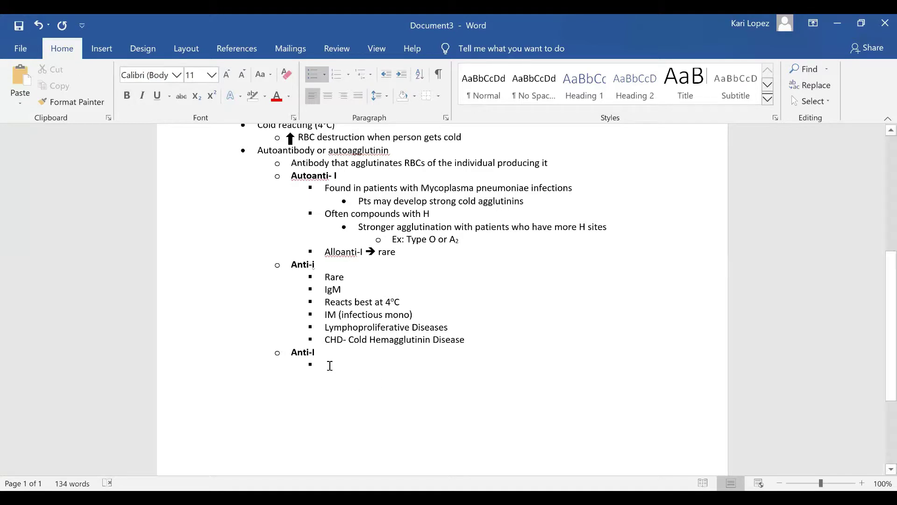
triple_click(283, 348)
key(BackSpace)
key(BackSpace)
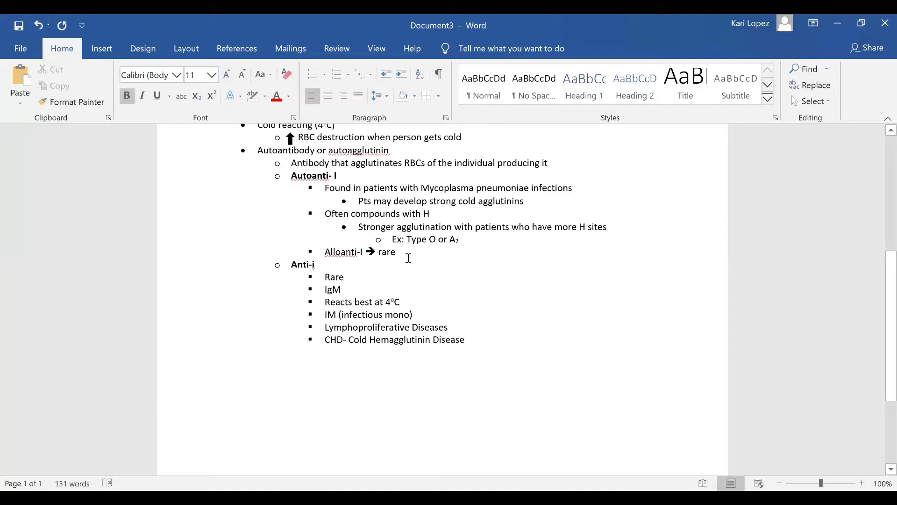
Add the second-level bullet "Anti-I" in bold below the Cold Hemagglutinin Disease item, without a space after the hyphen.
click(405, 252)
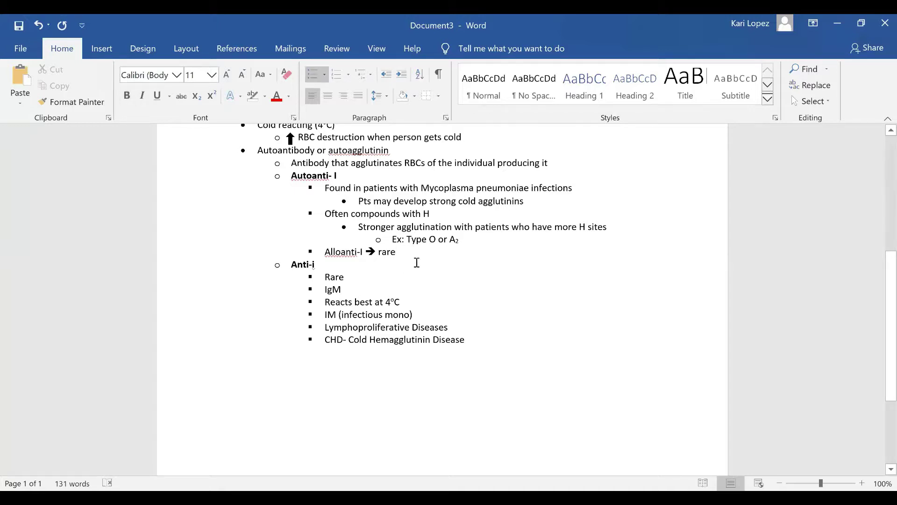
scroll(417, 263, up, 1)
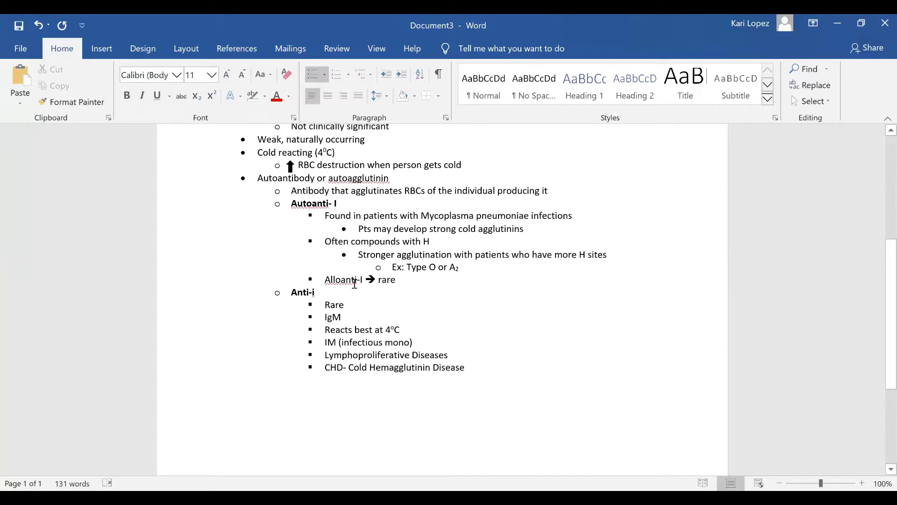
click(494, 371)
key(Return)
key(shift+Tab)
text(Anti-)
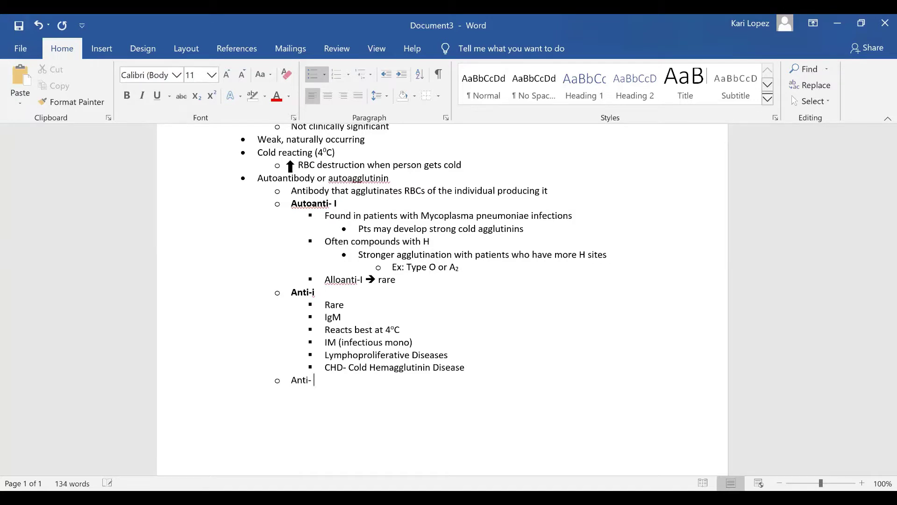
key(BackSpace)
text(I)
click(250, 376)
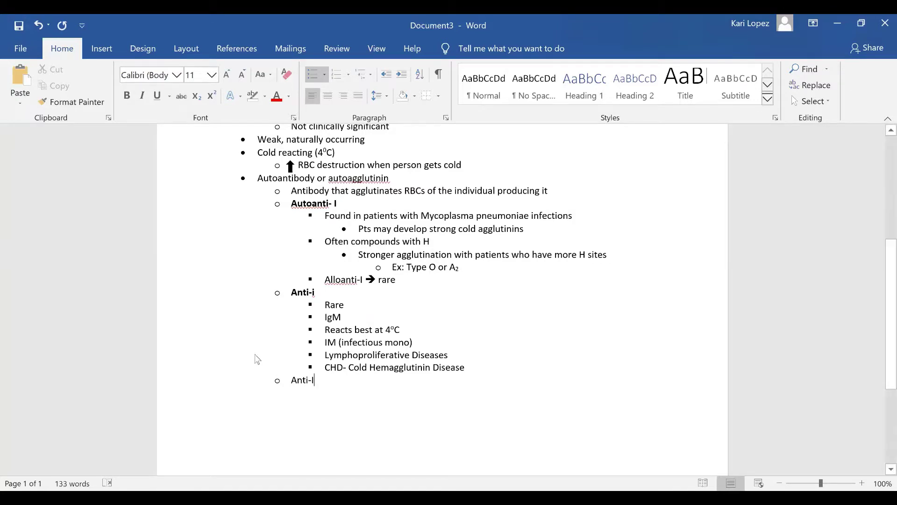
key(ctrl+b)
click(358, 383)
Add the third-level bullet "May mask clinically significant alloantibodies" below the last Anti-I item, in regular rather than bold text.
key(Return)
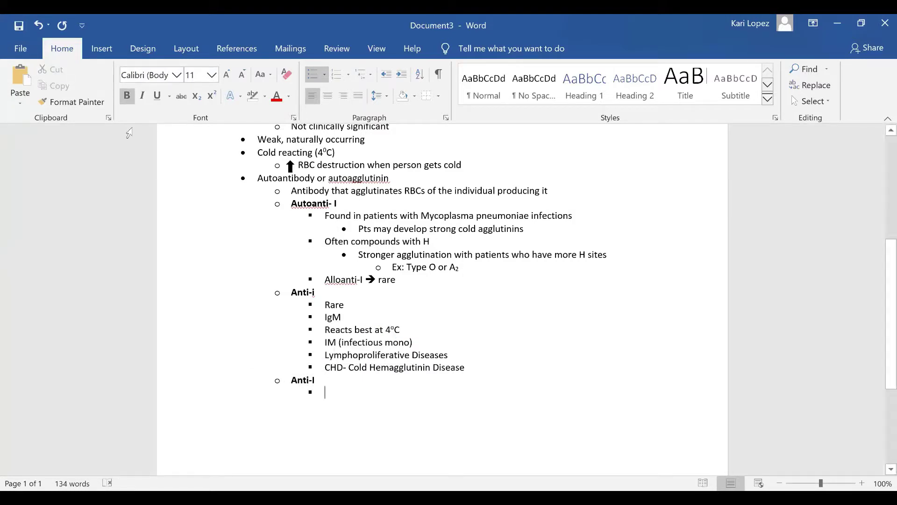
click(124, 98)
text(May mask clinically significant )
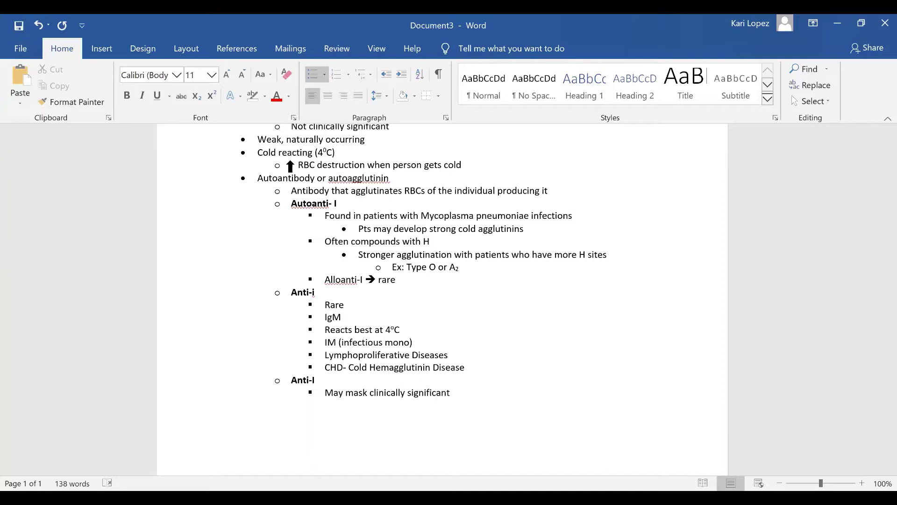
text(alloantibodies)
Add the nested bullet "Adsorption testing" below the alloantibodies item.
text(adsoo)
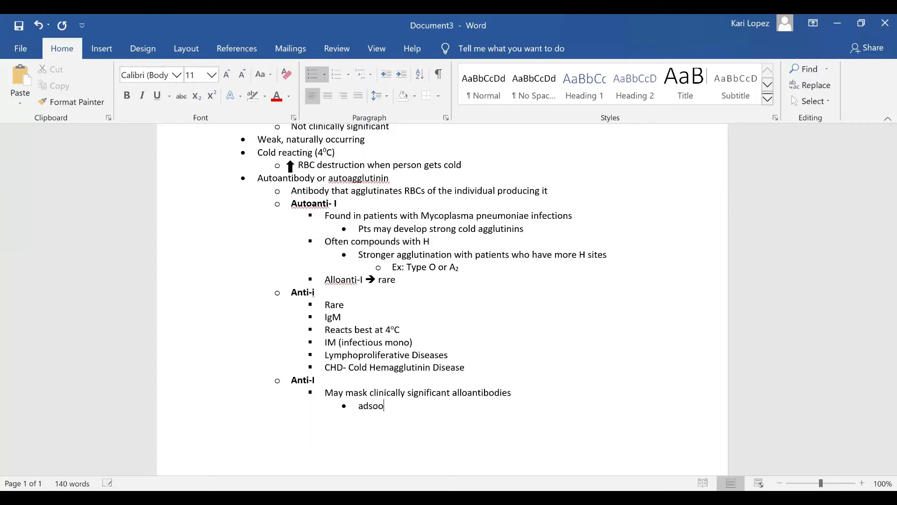
key(BackSpace)
text(rption testing to )
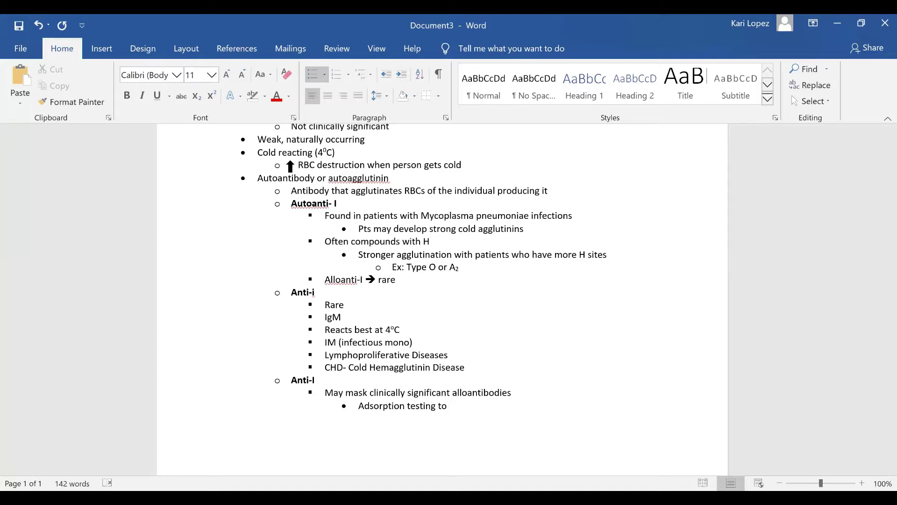
text(re)
key(BackSpace)
key(BackSpace)
key(BackSpace)
key(BackSpace)
key(BackSpace)
Add the nested bullet "Detects underlying antibodies" one level below Adsorption testing.
key(Return)
key(Tab)
text(detects une)
key(BackSpace)
key(BackSpace)
key(BackSpace)
text(underlyin)
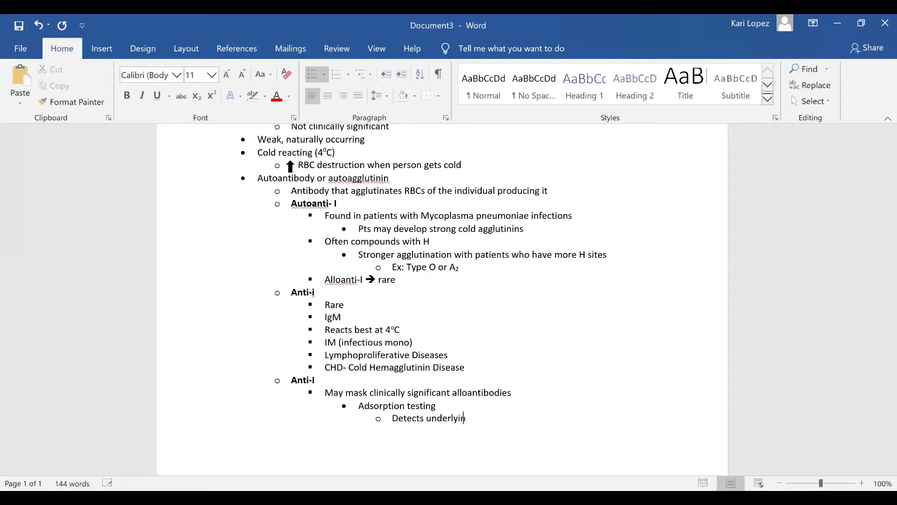
text(g antibodies)
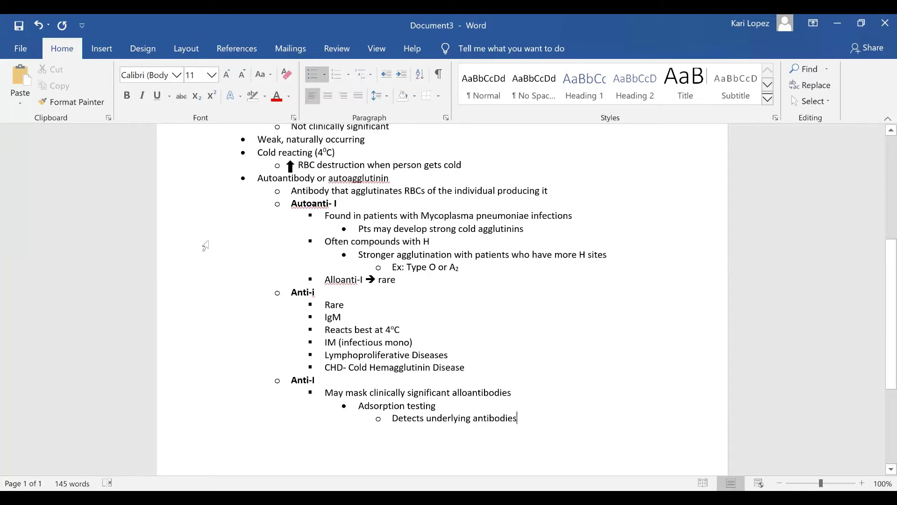
Add the bullets "Autoadsorption" and "Allogenic absorption" at the same level as the underlying antibodies item.
key(Return)
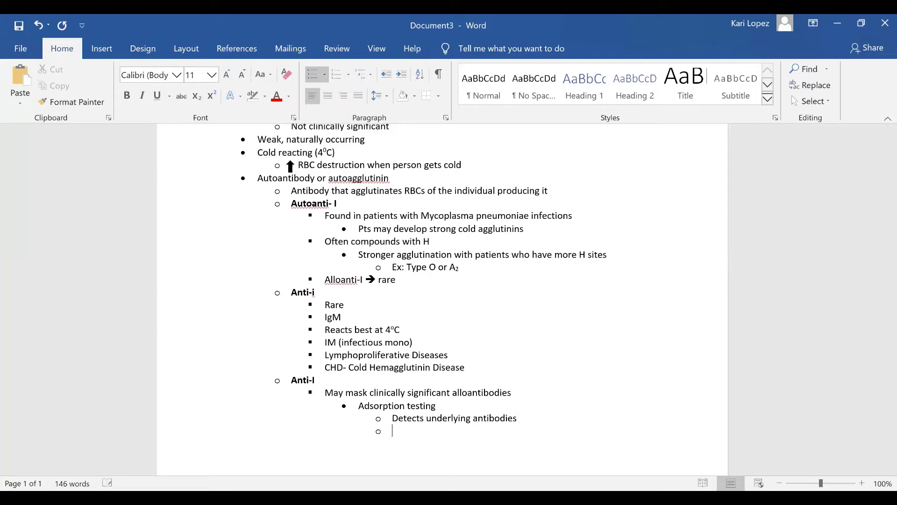
text(autoab)
key(BackSpace)
text(dsorption)
key(Return)
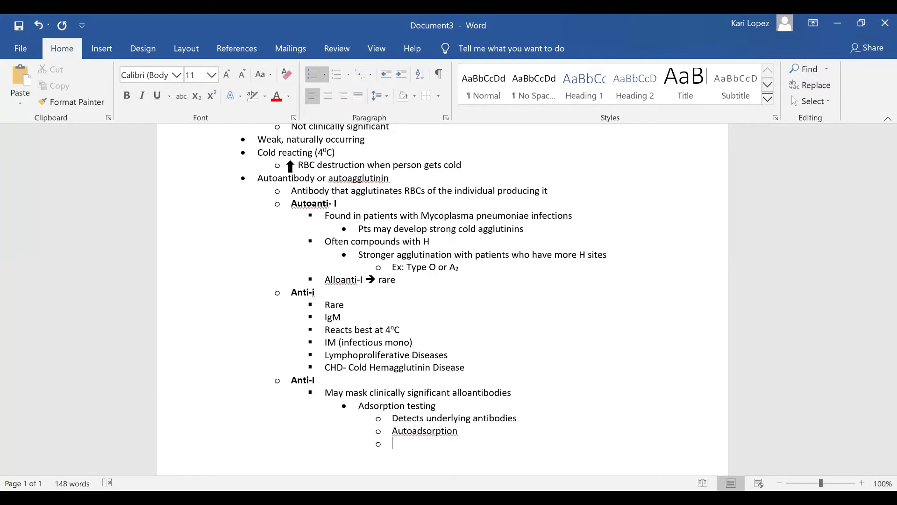
text(allogenic absorption)
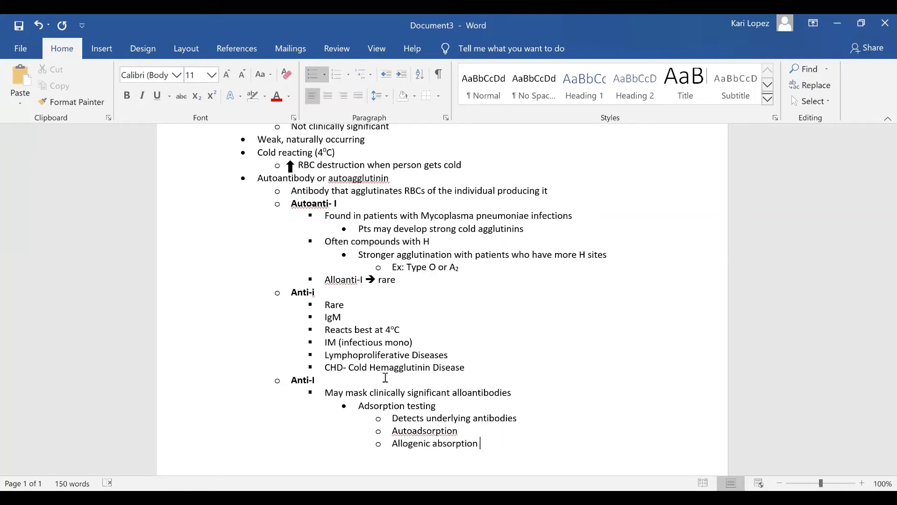
Change the bullet directly above "Allogenic absorption" to read "Auto-absorption".
click(423, 430)
key(BackSpace)
text(b)
click(497, 453)
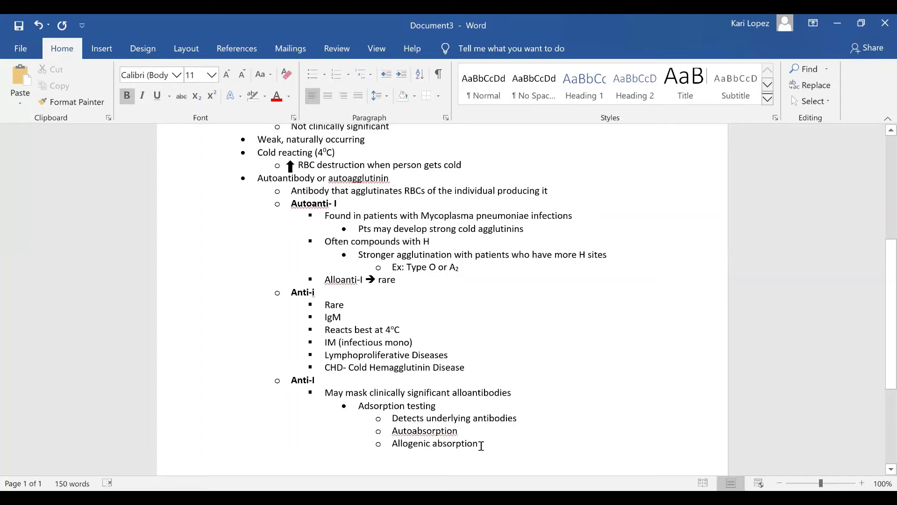
right_click(433, 431)
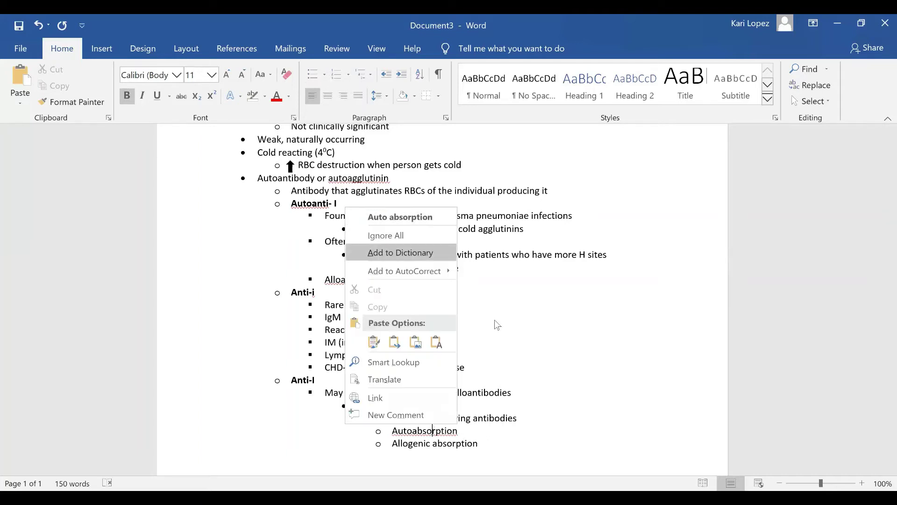
click(433, 217)
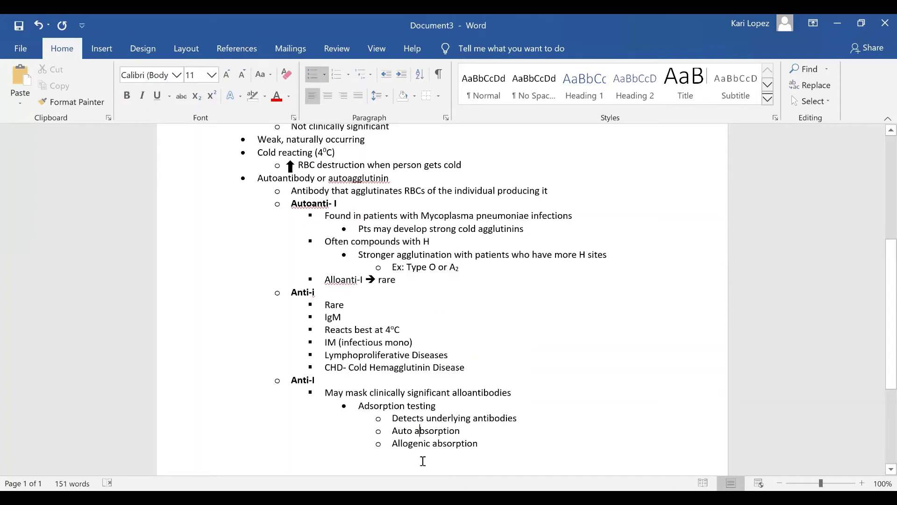
key(BackSpace)
text(-)
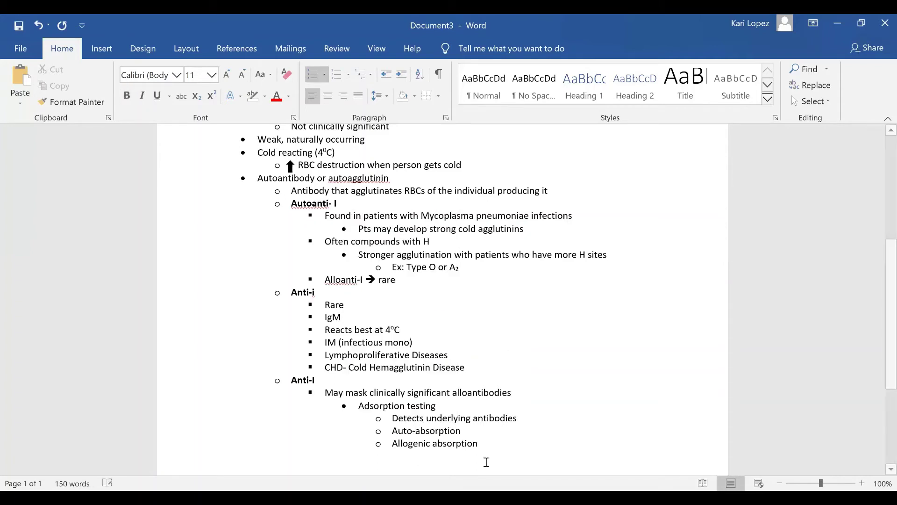
Add the bullet "REST adsorption" below Allogenic absorption at the same level.
click(486, 445)
key(Return)
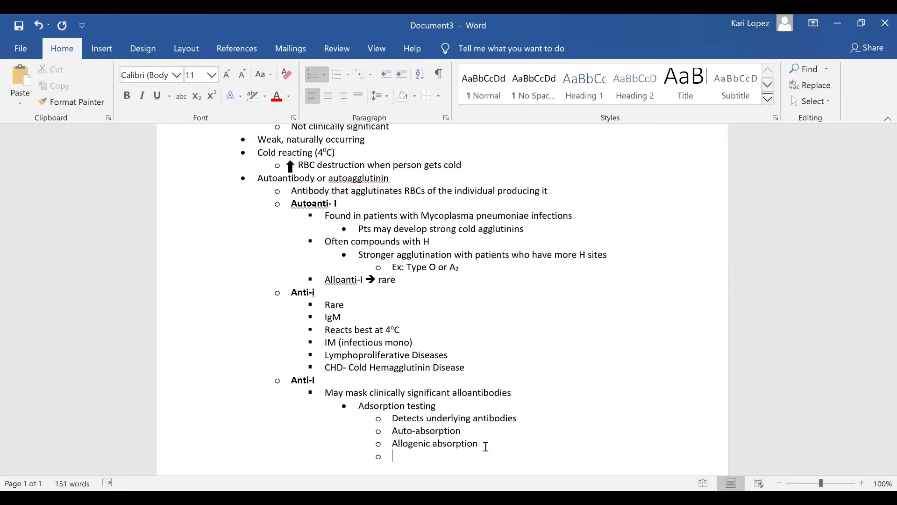
text(REST adsorption)
scroll(442, 299, down, 3)
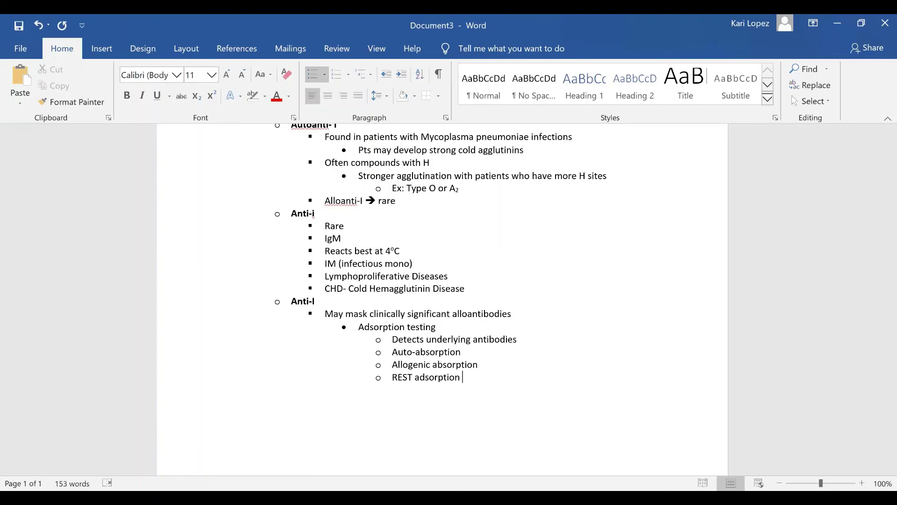
scroll(442, 299, up, 10)
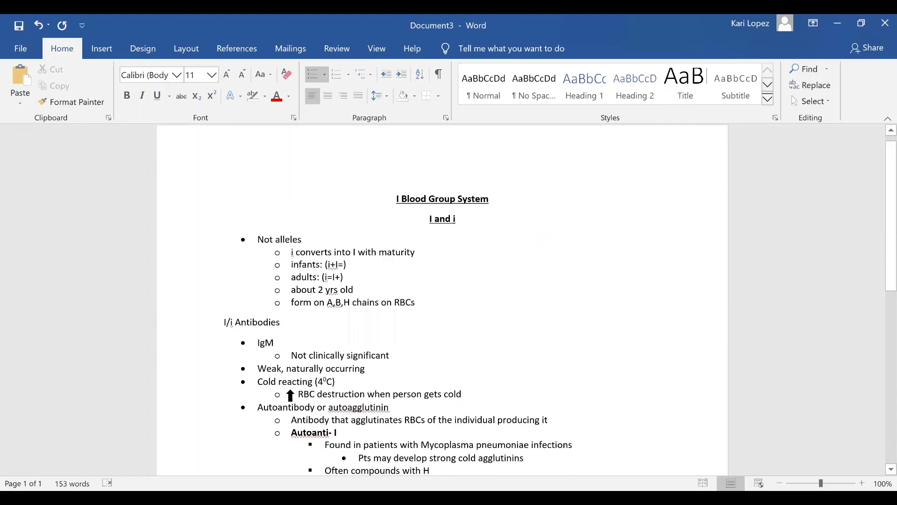